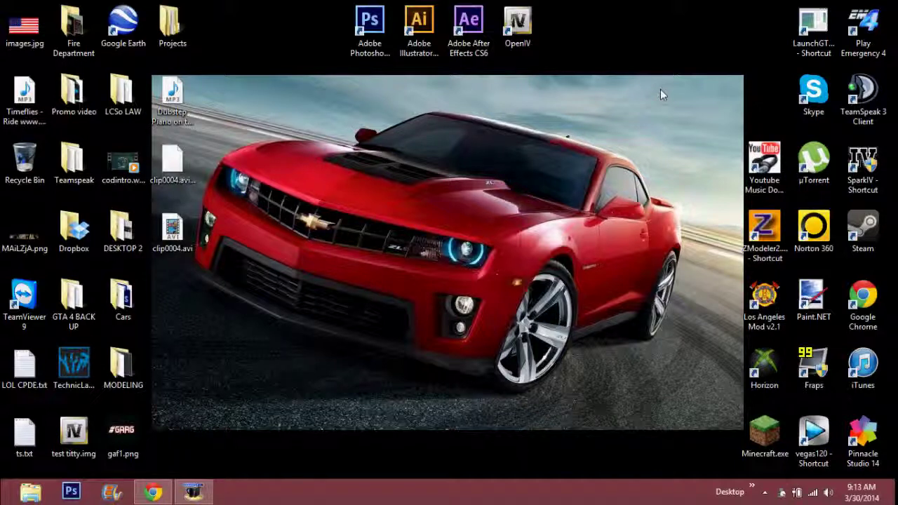
- Launch Adobe Illustrator CS6 from its desktop shortcut
left_click(404, 31)
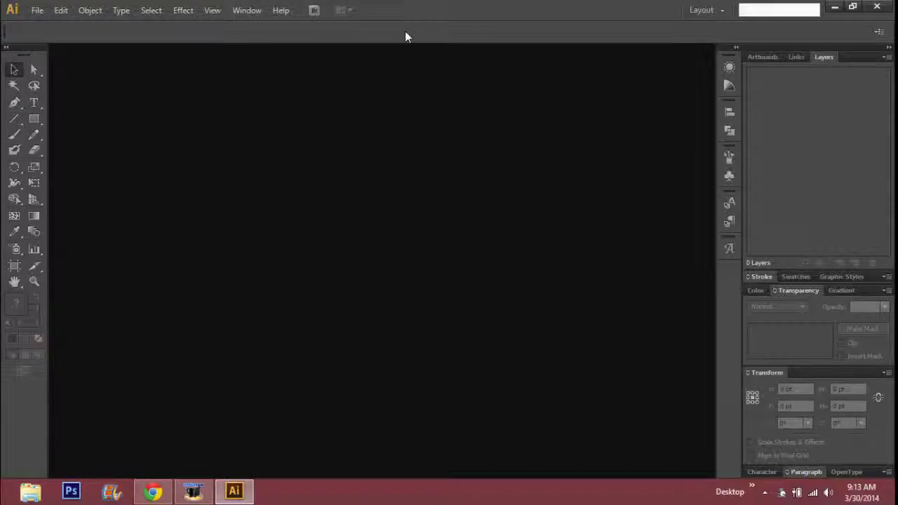
left_click(37, 10)
- Create a document named 'LC' at 11 × 8.5 in with one artboard in inches
left_click(47, 25)
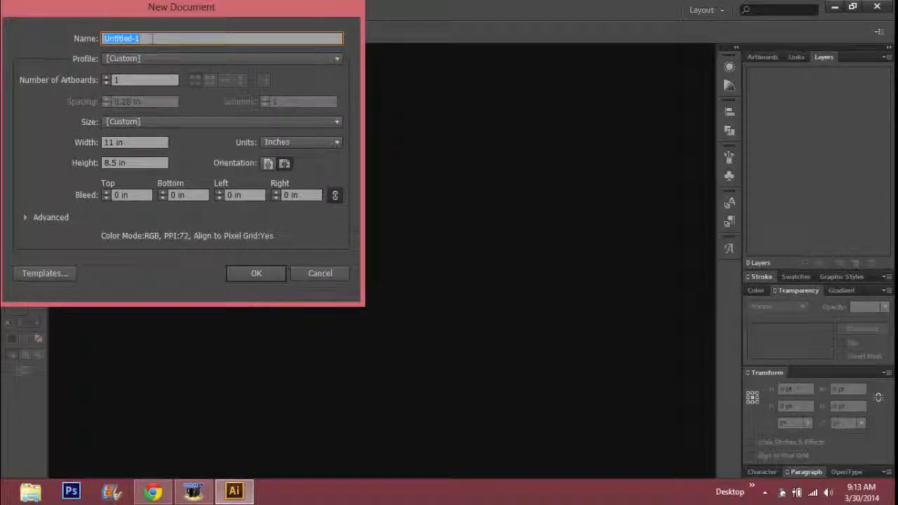
key("BackSpace")
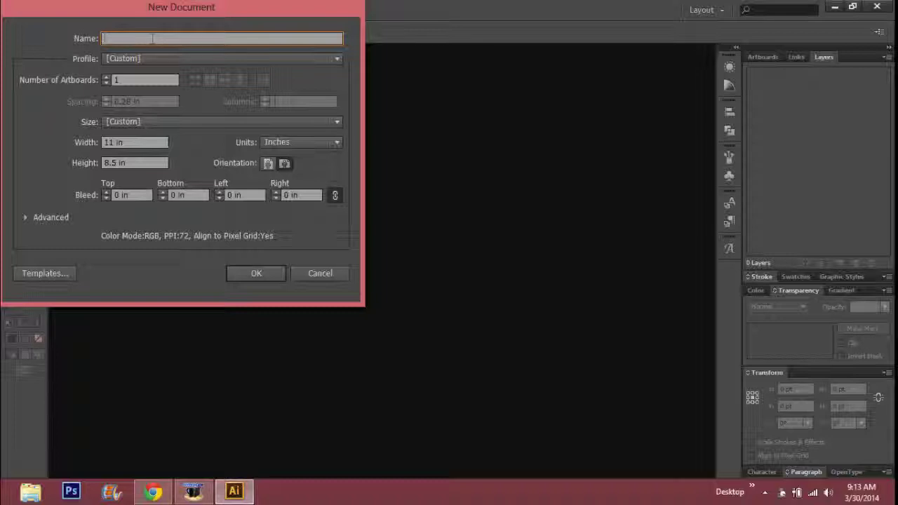
type("LCD T")
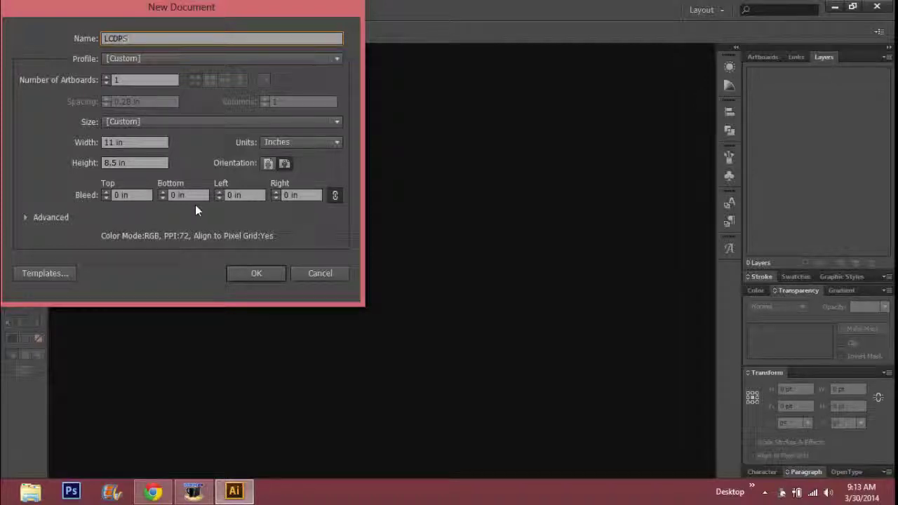
key("BackSpace")
key("BackSpace")
key("BackSpace")
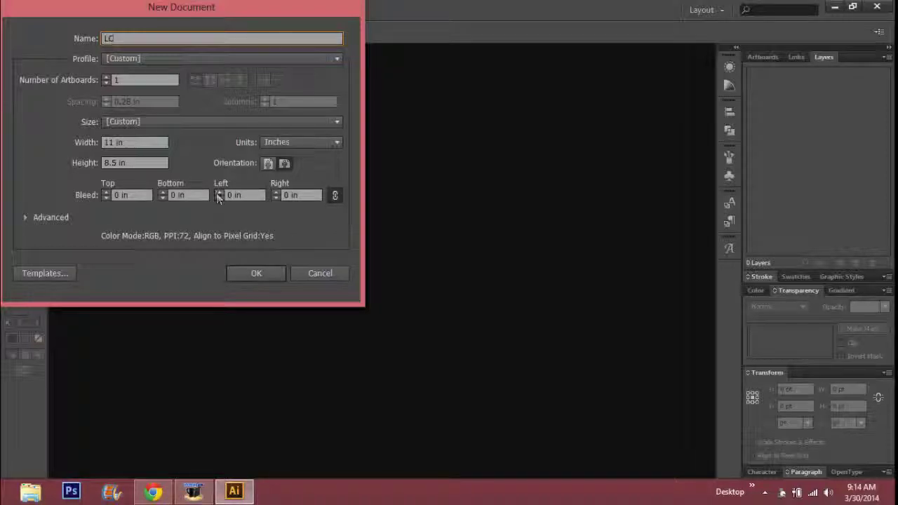
left_click(255, 273)
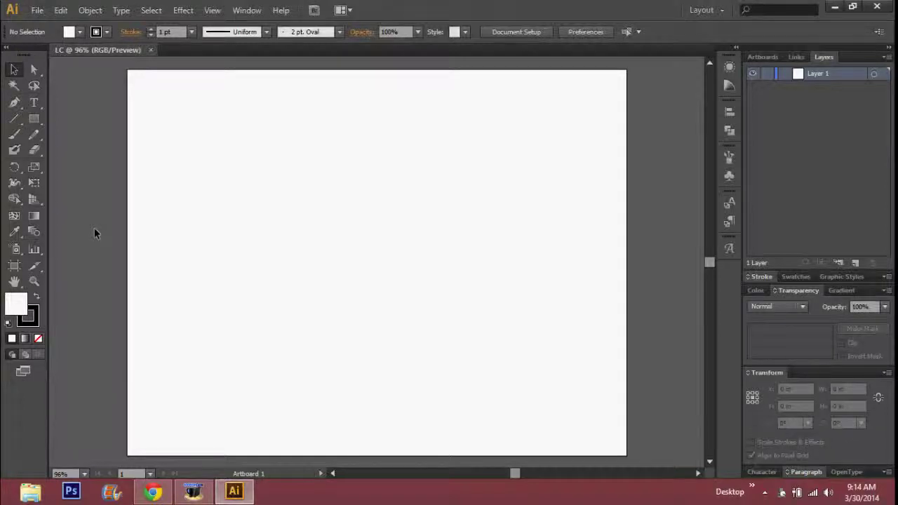
- Draw a rectangle spanning the entire 11 × 8.5 in artboard and fill it black
left_click(38, 119)
left_click_drag(40, 122, 40, 120)
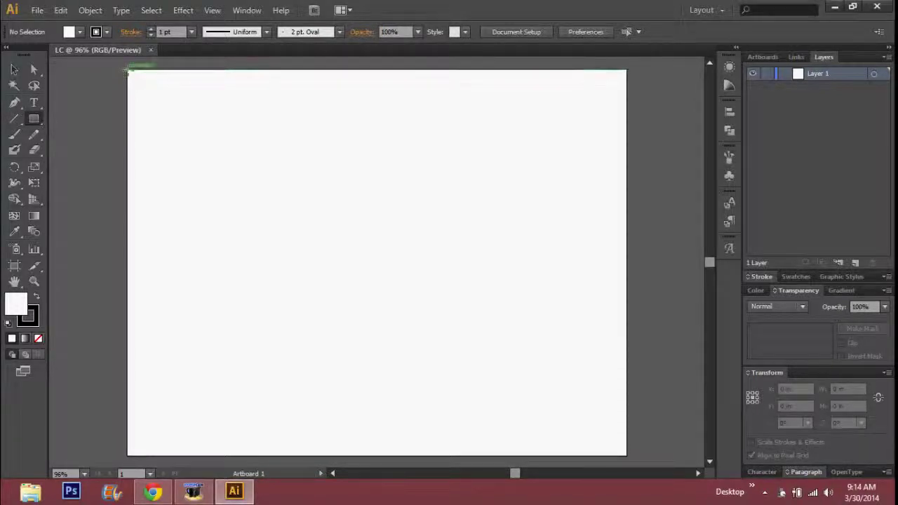
mouse_move(128, 70)
left_mouse_down()
mouse_move(263, 296)
mouse_move(626, 456)
left_mouse_up()
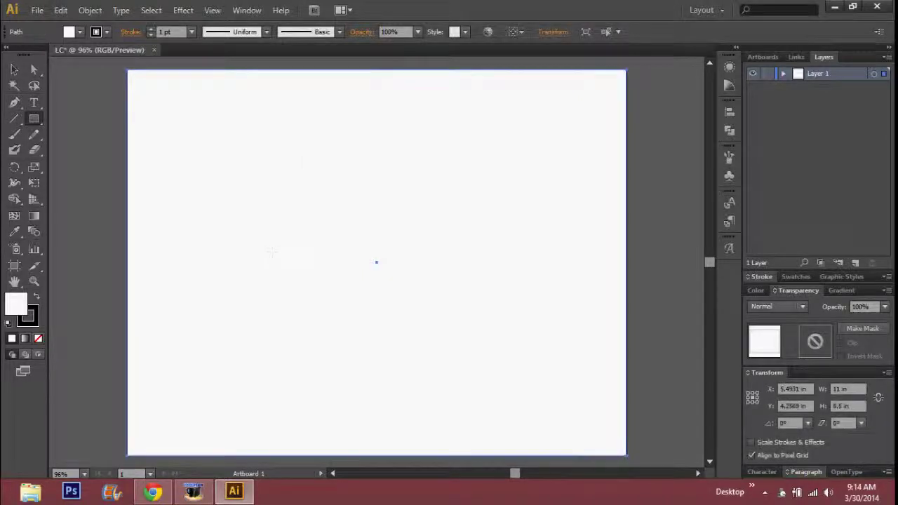
left_click(80, 31)
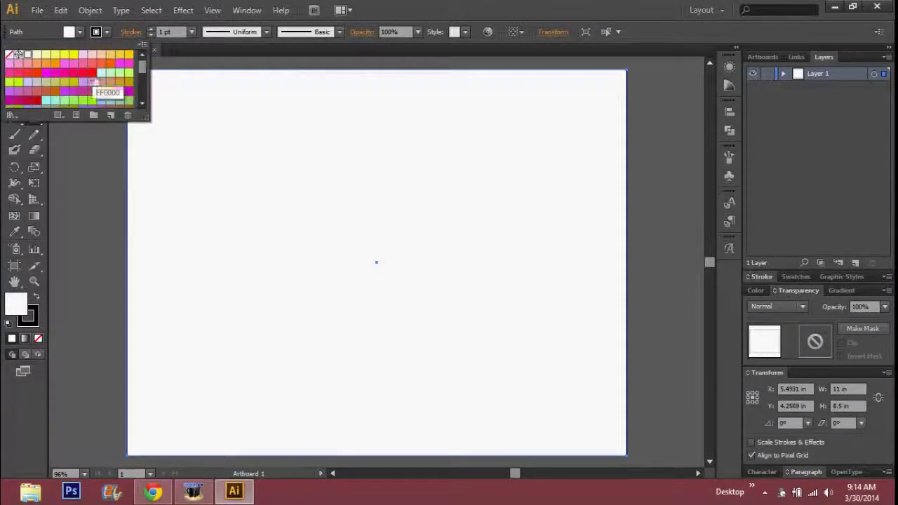
scroll(98, 85, "down", 5)
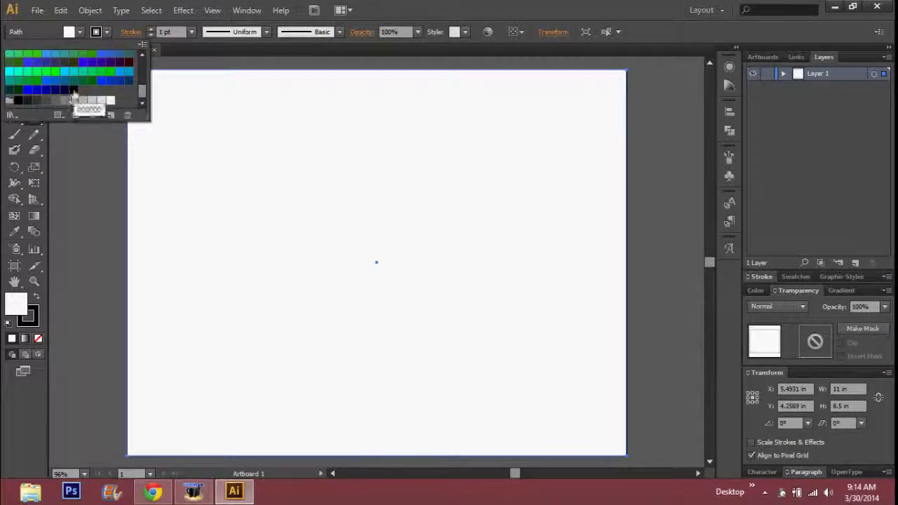
left_click(73, 91)
key("Escape")
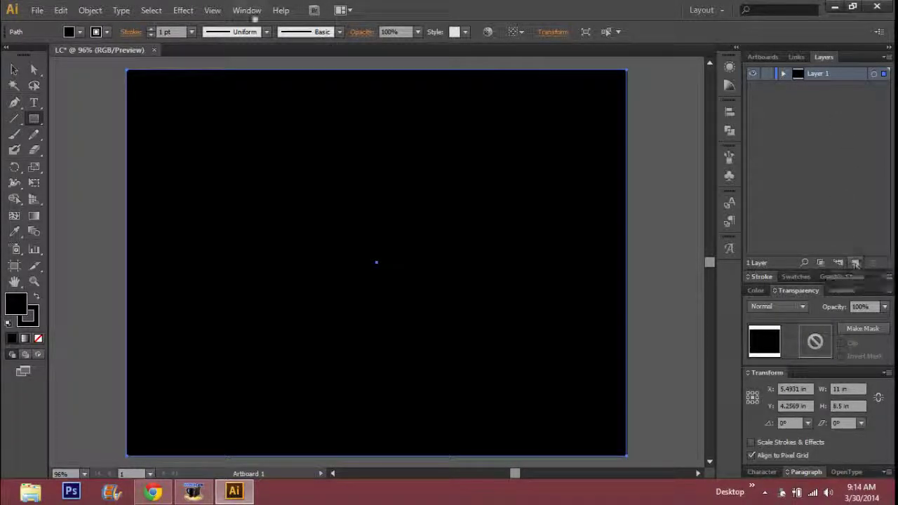
left_click(245, 10)
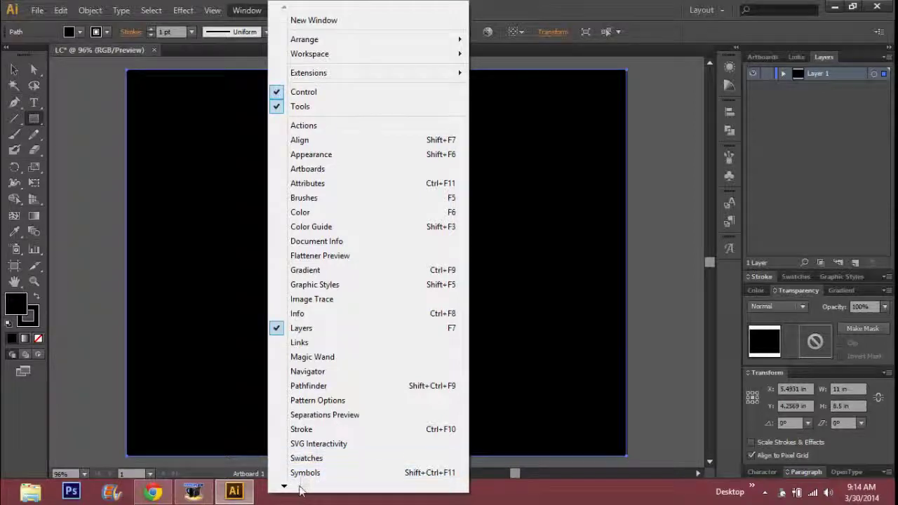
- Add two new layers above Layer 1 in the Layers panel
mouse_move(286, 487)
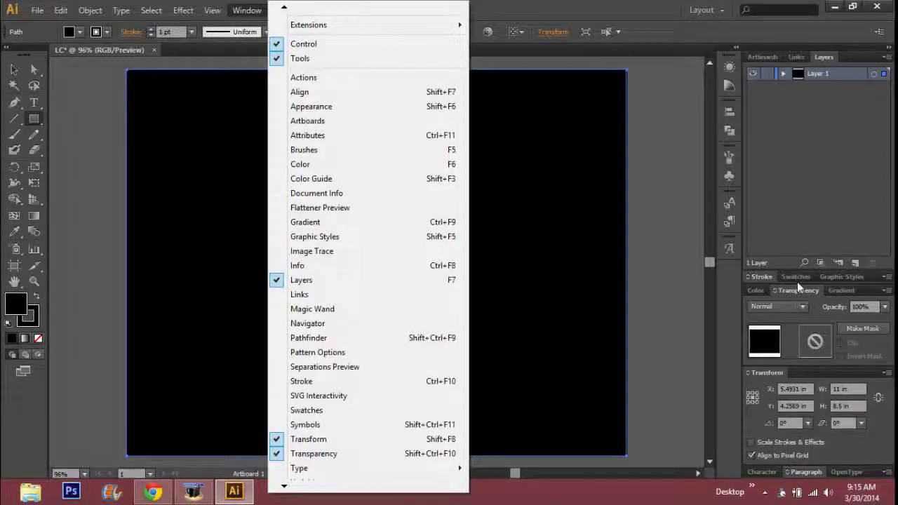
left_click(810, 172)
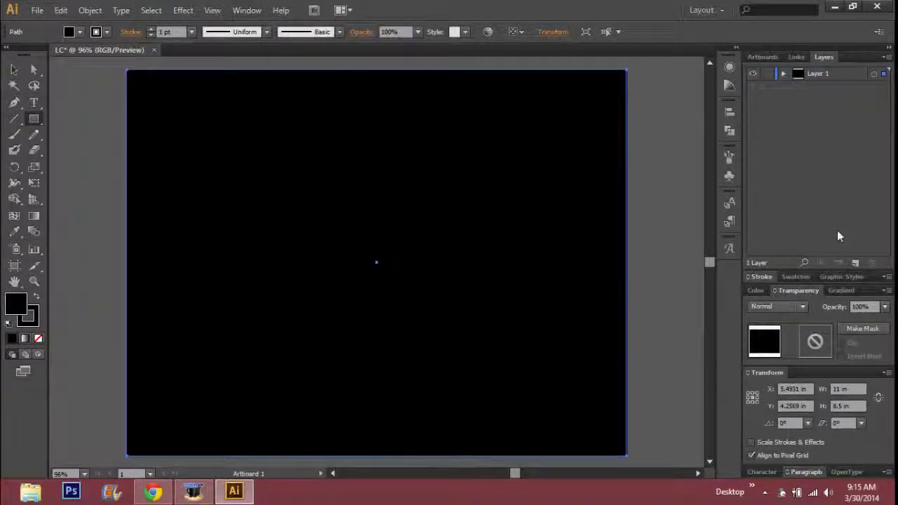
left_click(855, 263)
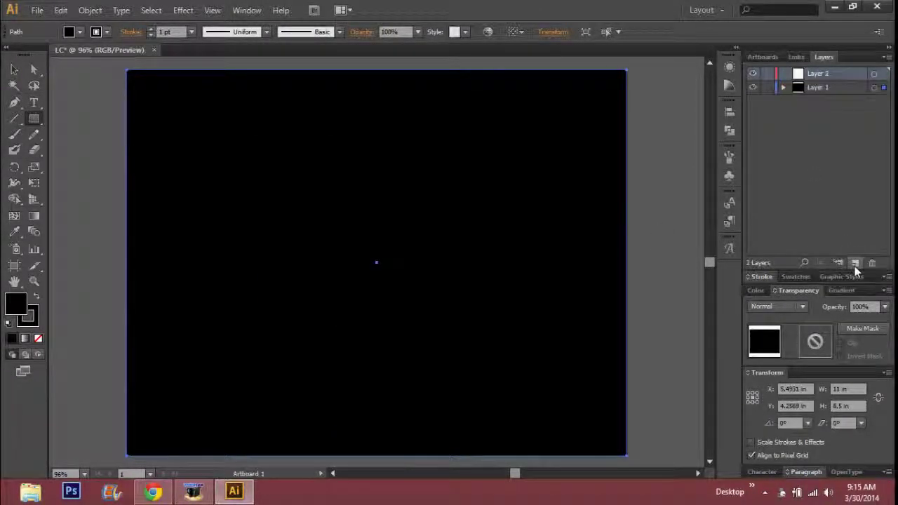
left_click(855, 264)
- Rename Layer 2 to 'text' and Layer 3 to 'image', and make the text layer active
double_click(824, 87)
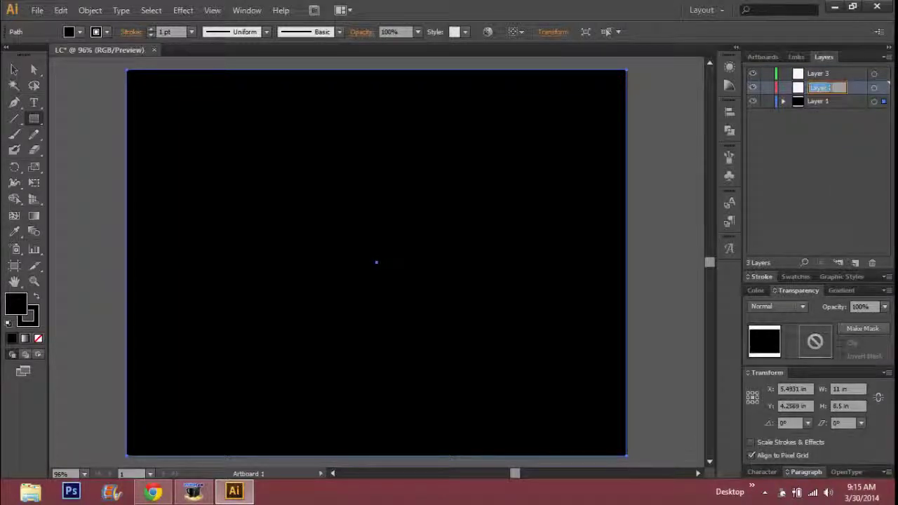
type("bed")
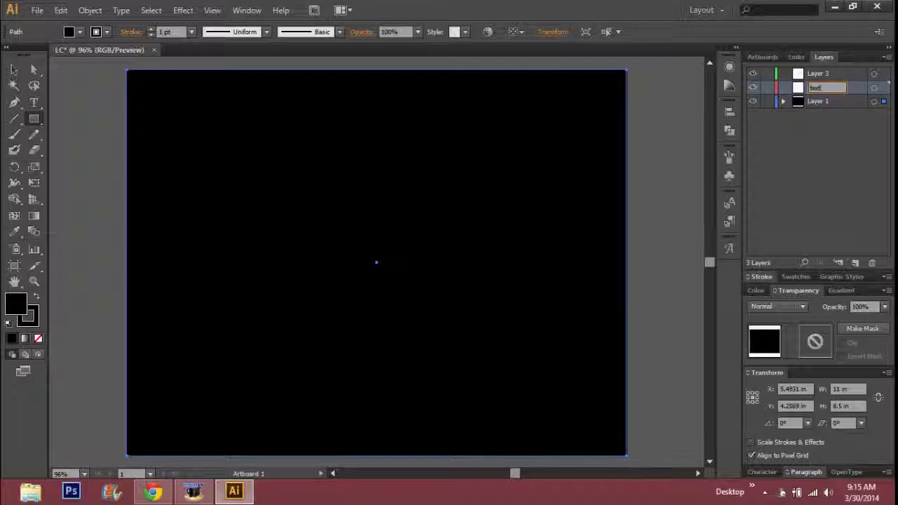
type("ext")
key("Return")
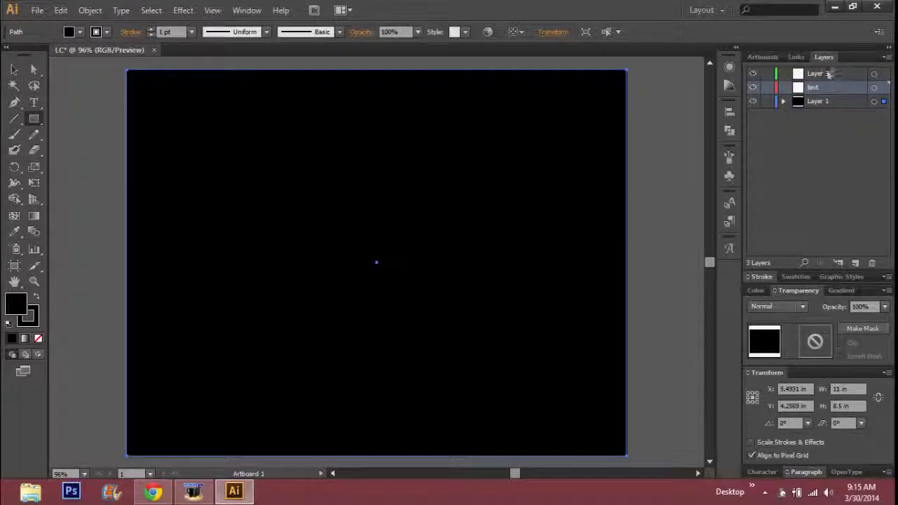
double_click(827, 74)
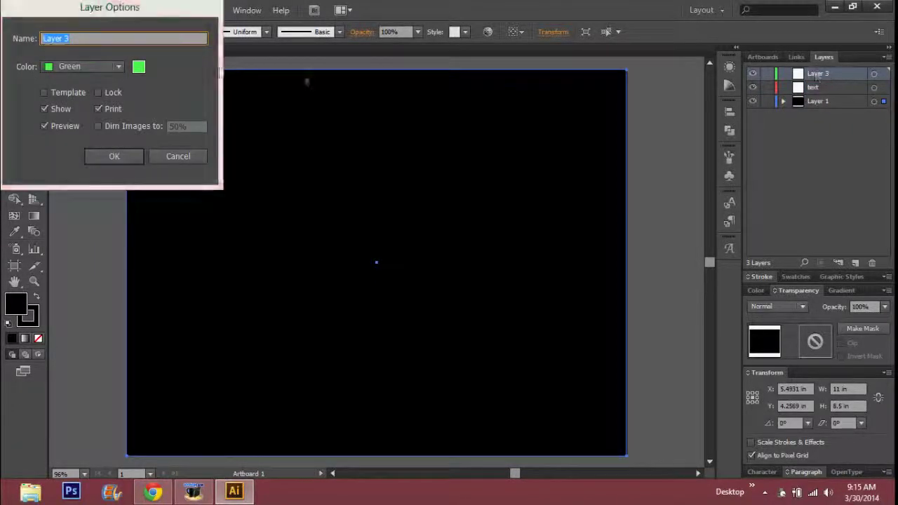
key("BackSpace")
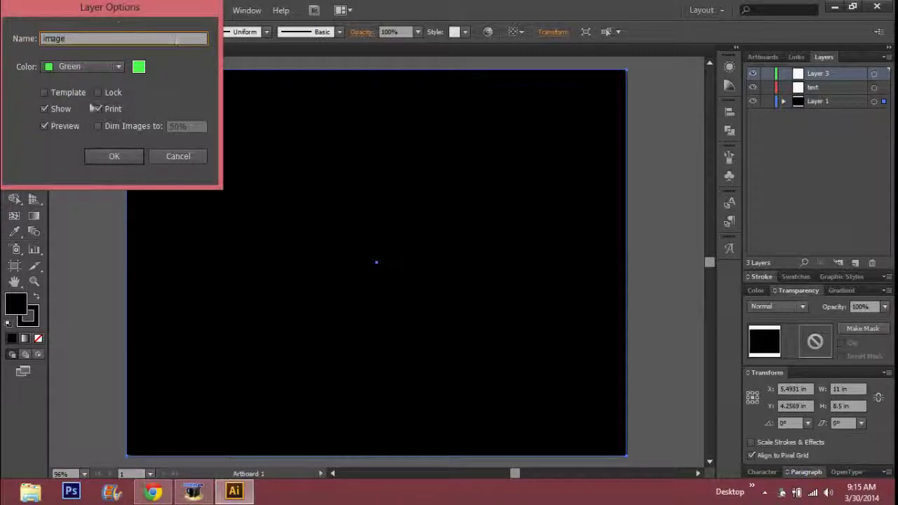
left_click(112, 156)
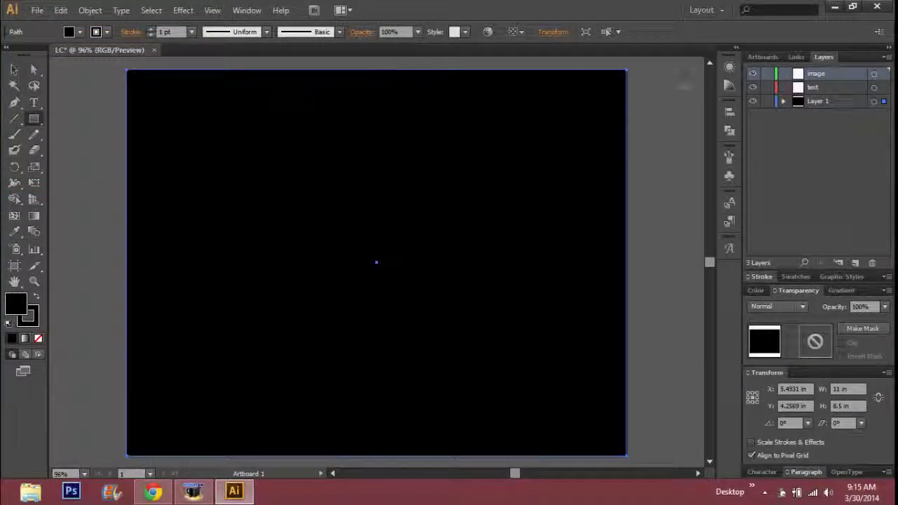
left_click(822, 88)
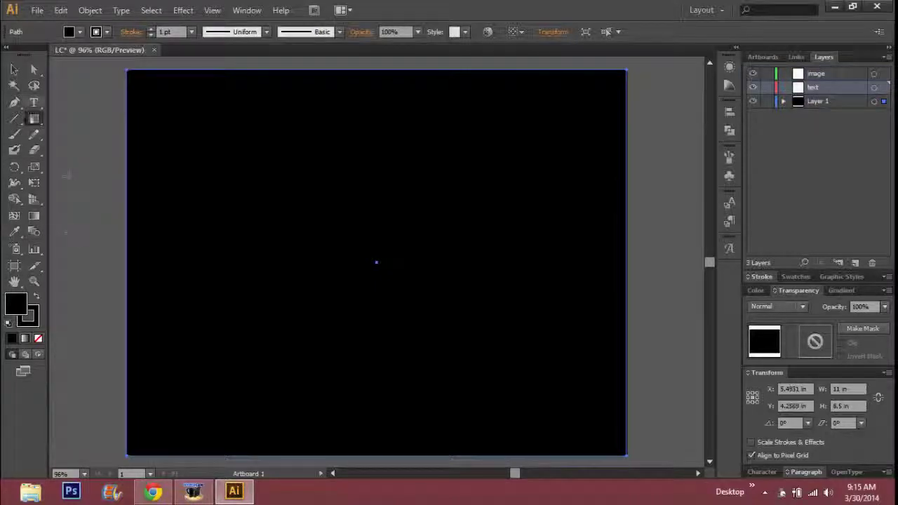
key("t")
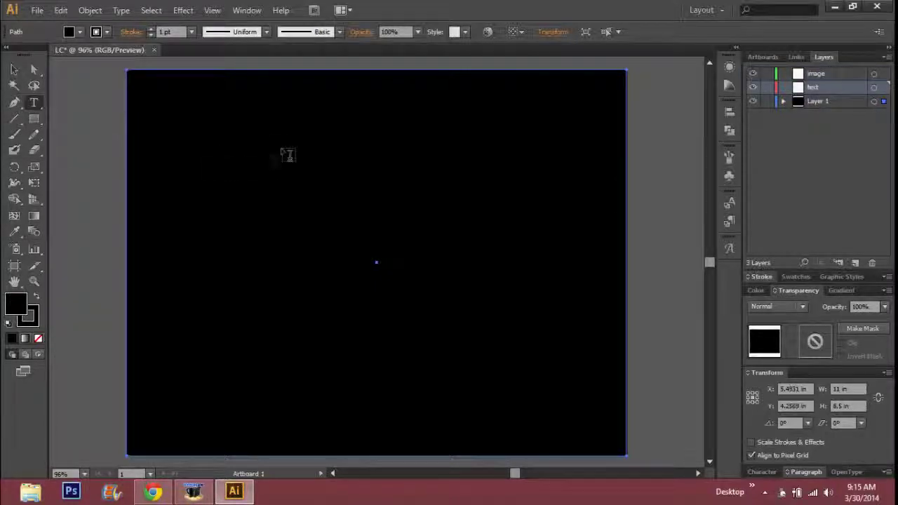
- Start a text object on the artboard and set its font to Terminator Two
left_click(277, 181)
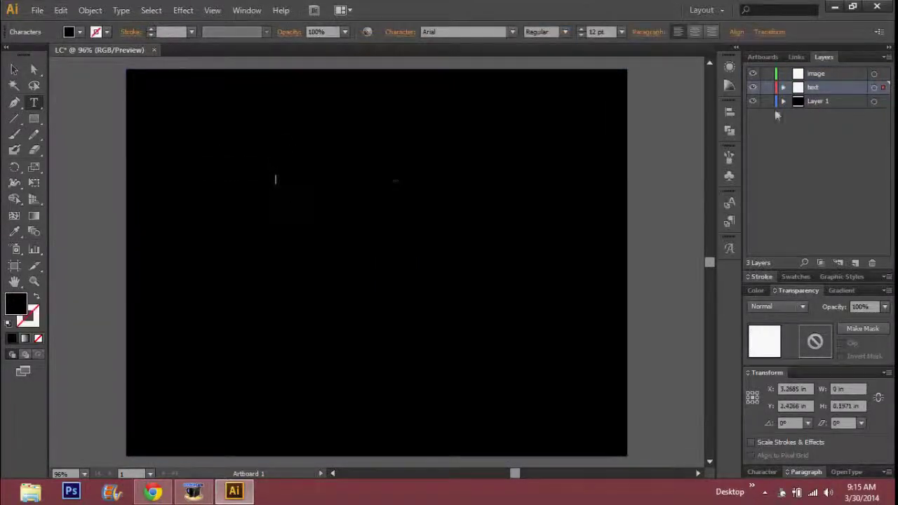
left_click(513, 32)
scroll(476, 125, "down", 3)
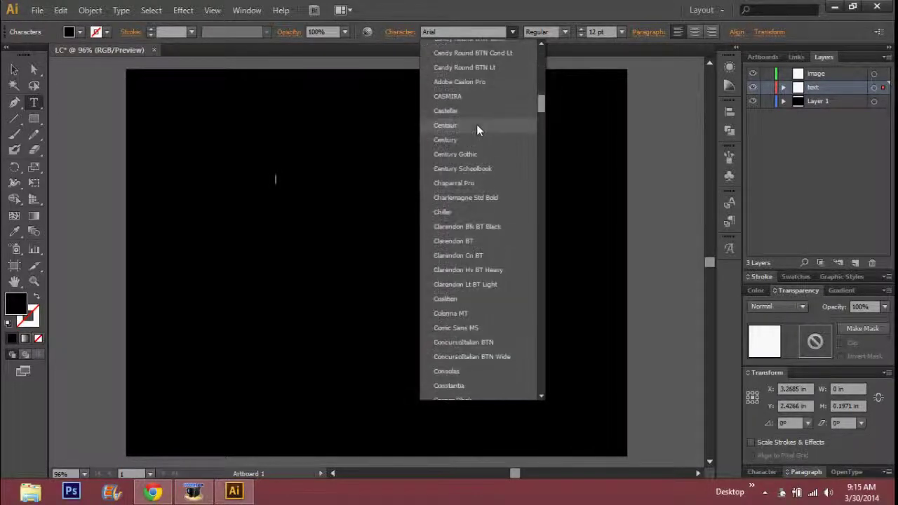
scroll(476, 130, "down", 20)
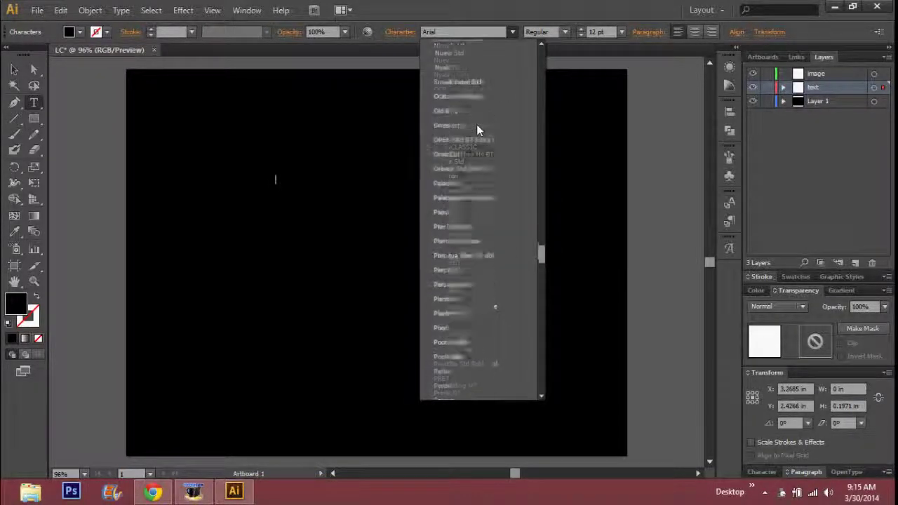
scroll(477, 129, "down", 20)
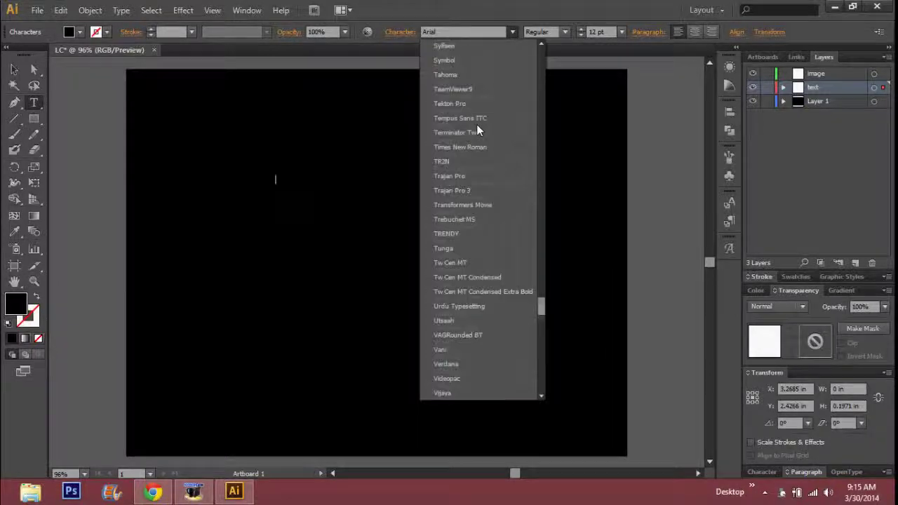
scroll(476, 130, "up", 3)
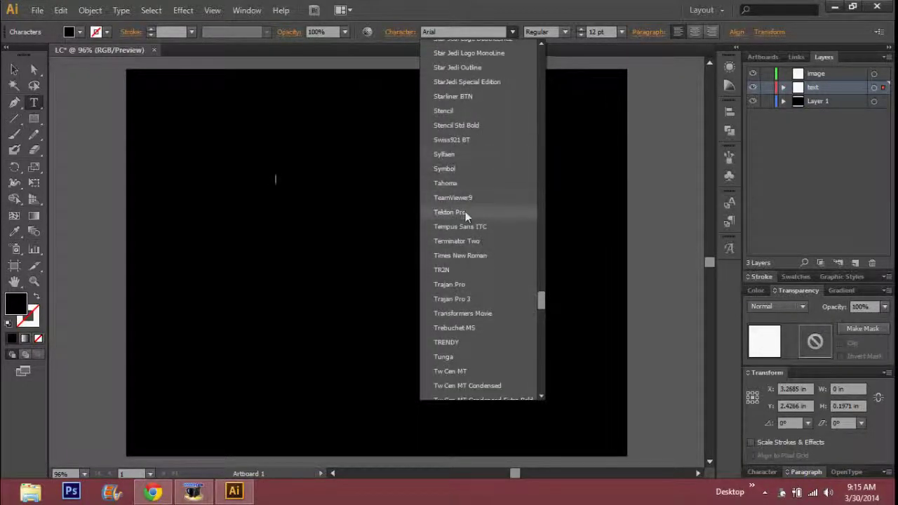
left_click(463, 235)
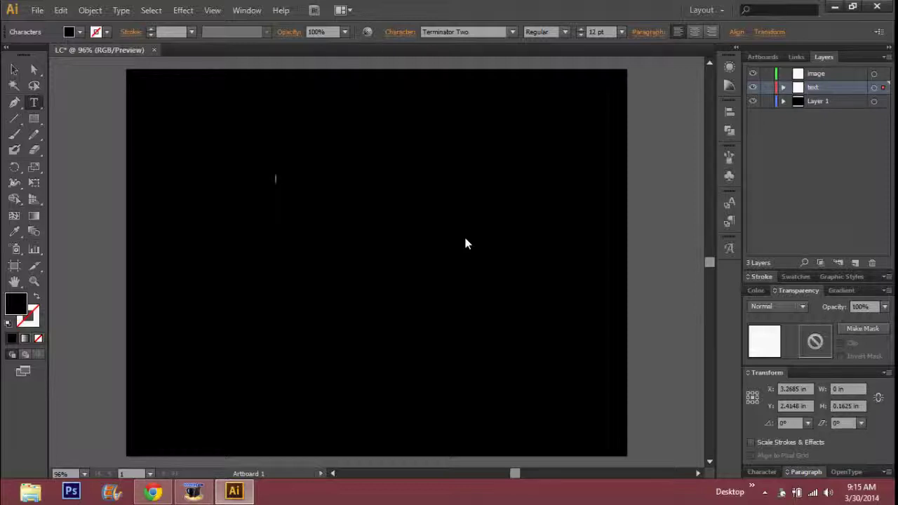
- Make the text fill white and begin typing the heading 'LIBERTY COUNTY POLICE DEPARTMETN'
type("L")
key("BackSpace")
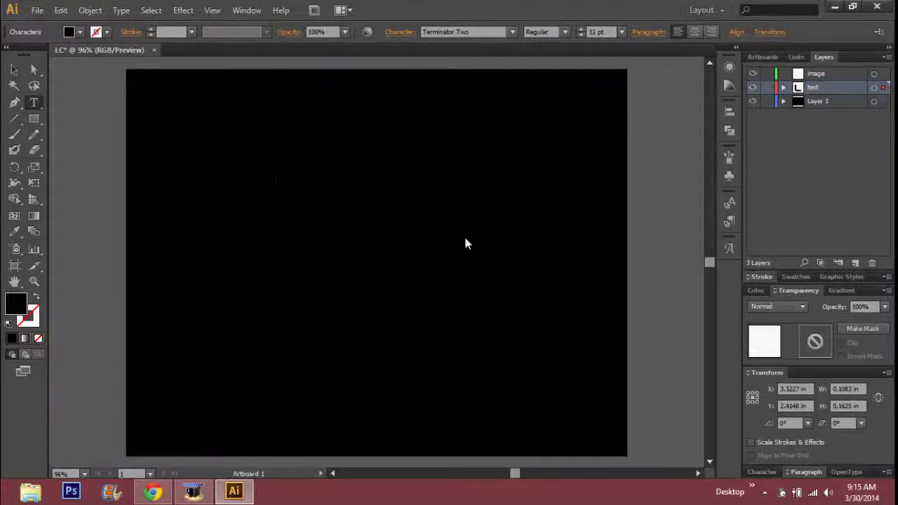
left_click(81, 32)
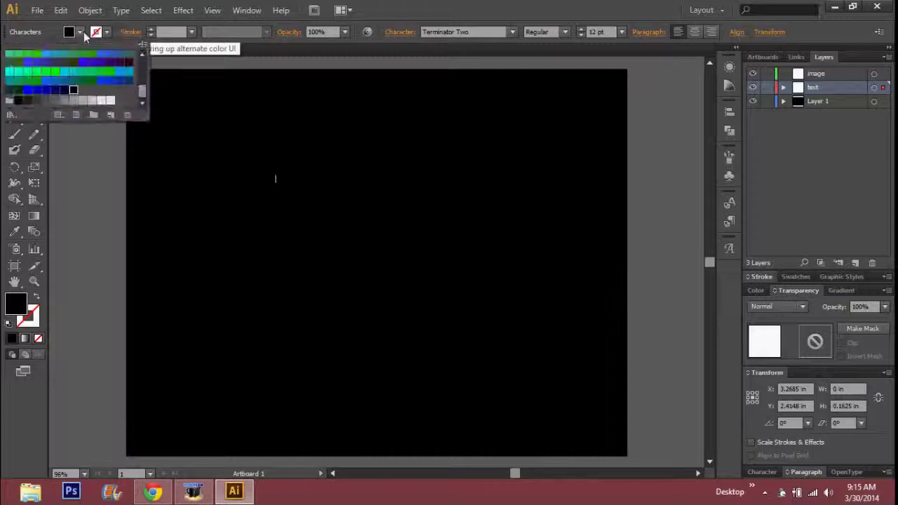
left_click(110, 100)
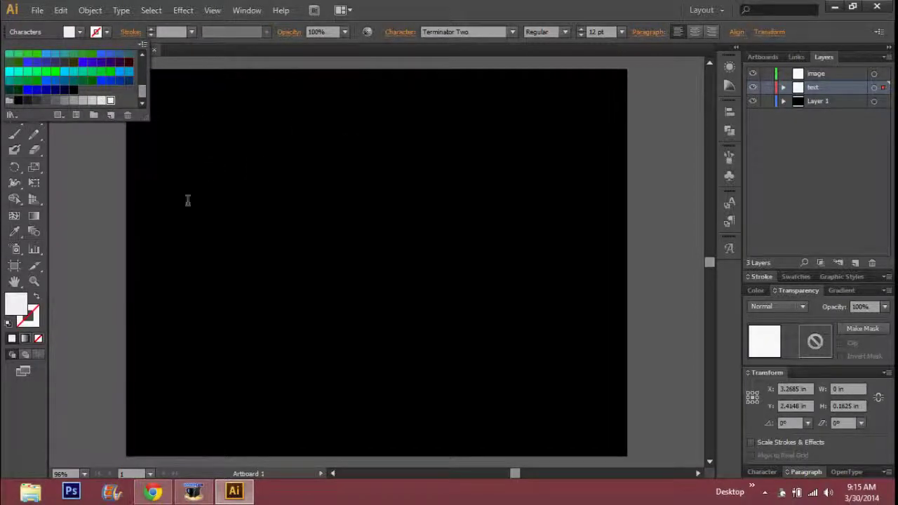
left_click(276, 181)
type("FF")
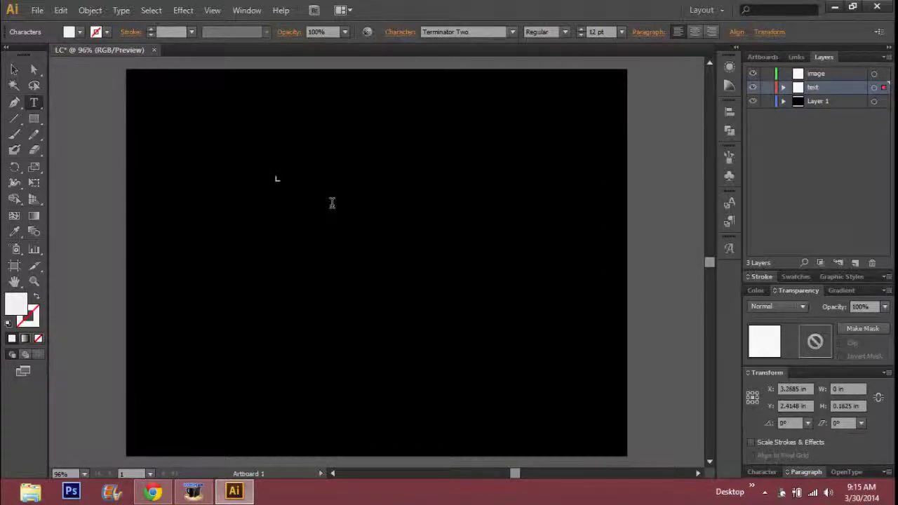
type("UBE")
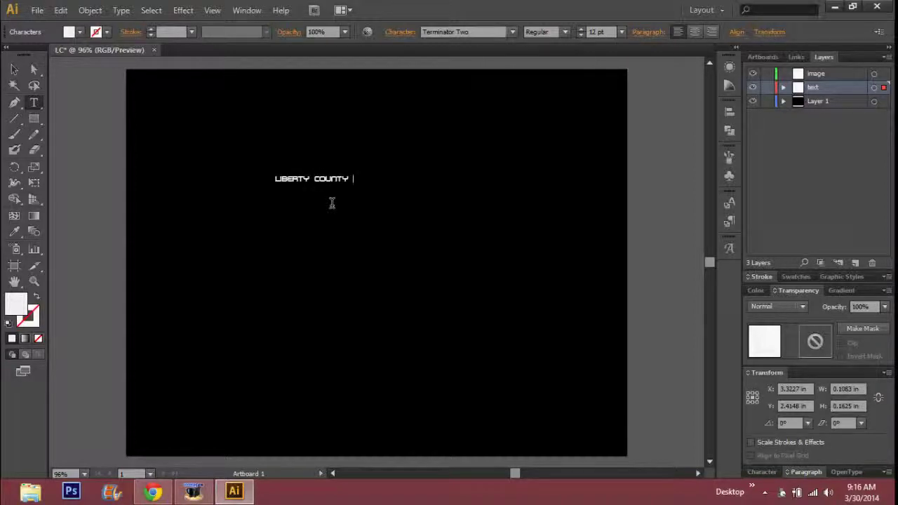
type(" POLICE DEPARTMETN")
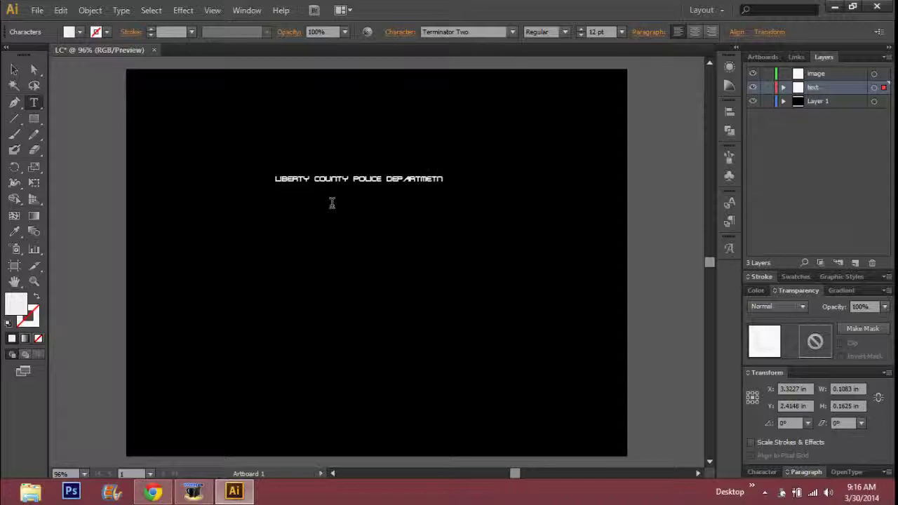
- Enlarge the heading and correct 'DEPARTMETN' to 'DEPARTMENT'
left_click(14, 70)
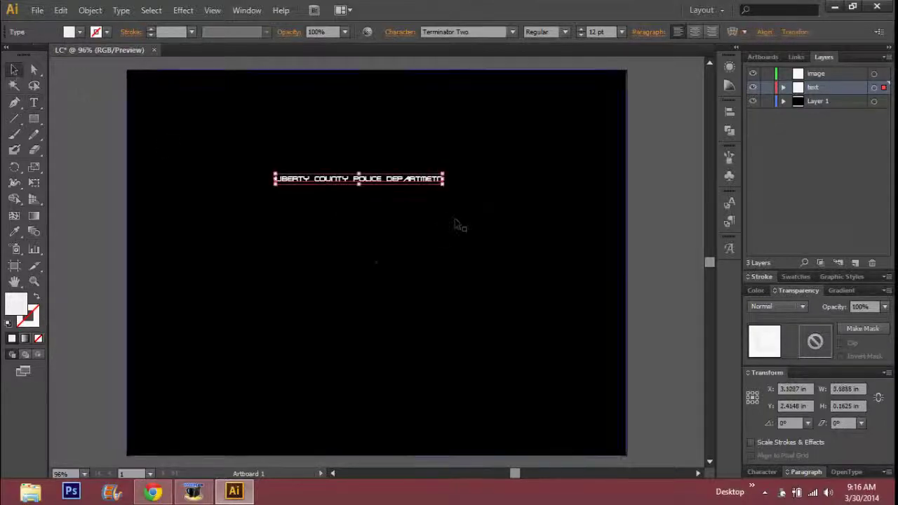
left_click_drag(442, 190, 554, 251)
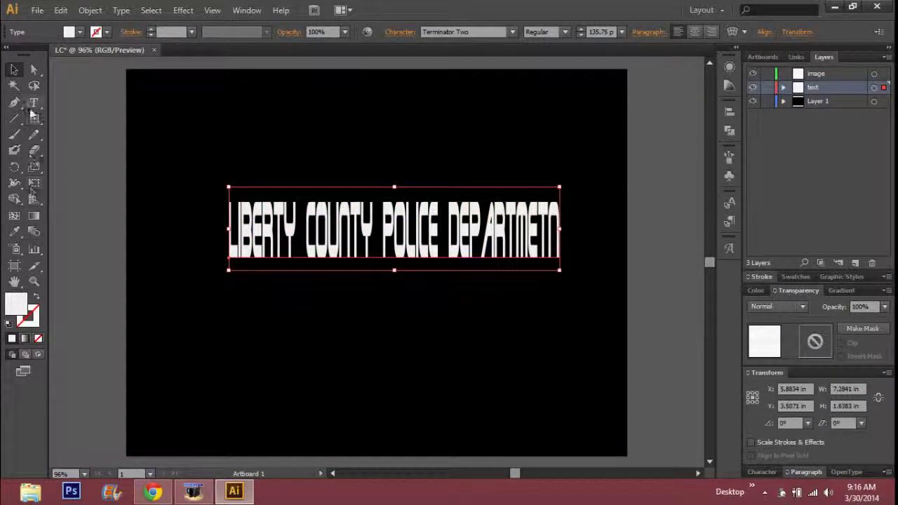
left_click(33, 103)
left_click(538, 230)
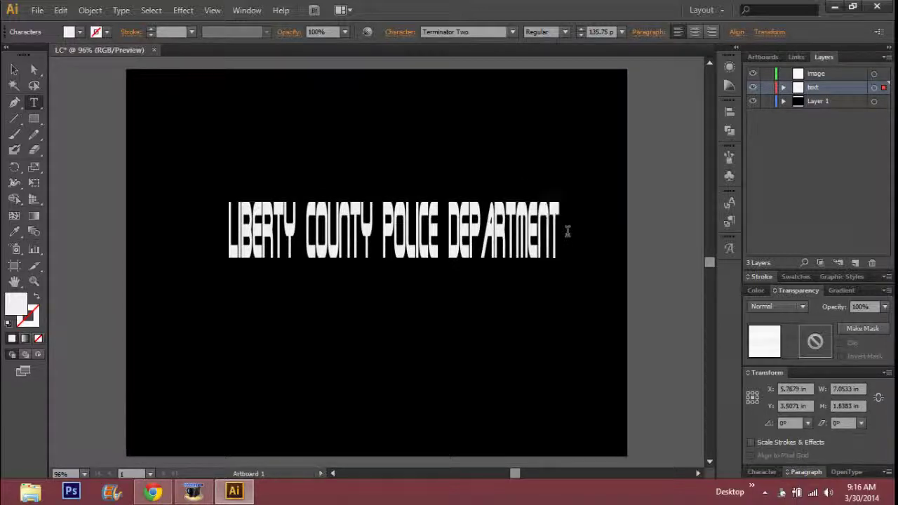
left_click(14, 70)
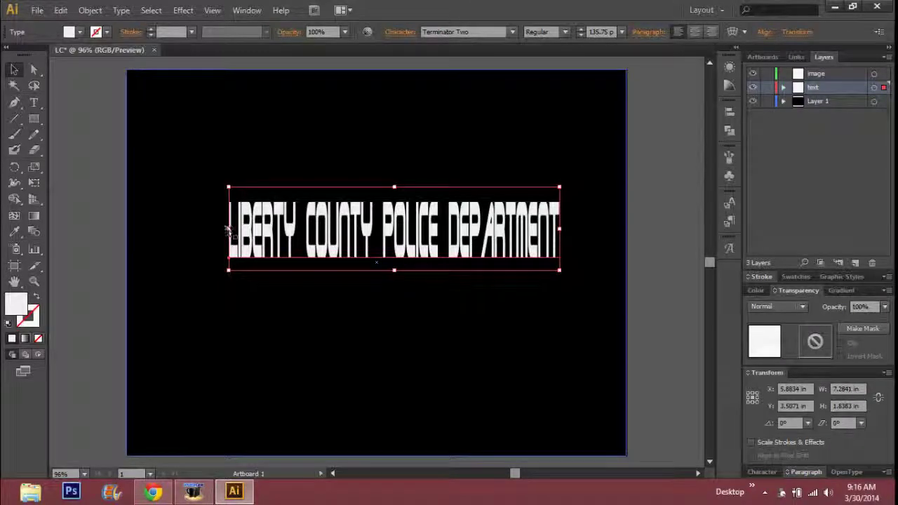
- Switch the heading to Transformers Movie and stretch it to about 9 in wide
left_click_drag(228, 232, 195, 230)
left_click(513, 32)
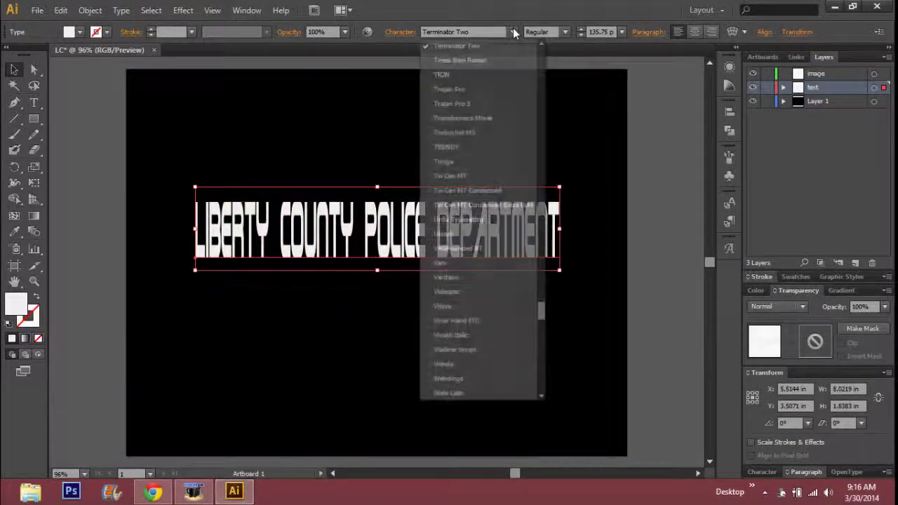
left_click(481, 119)
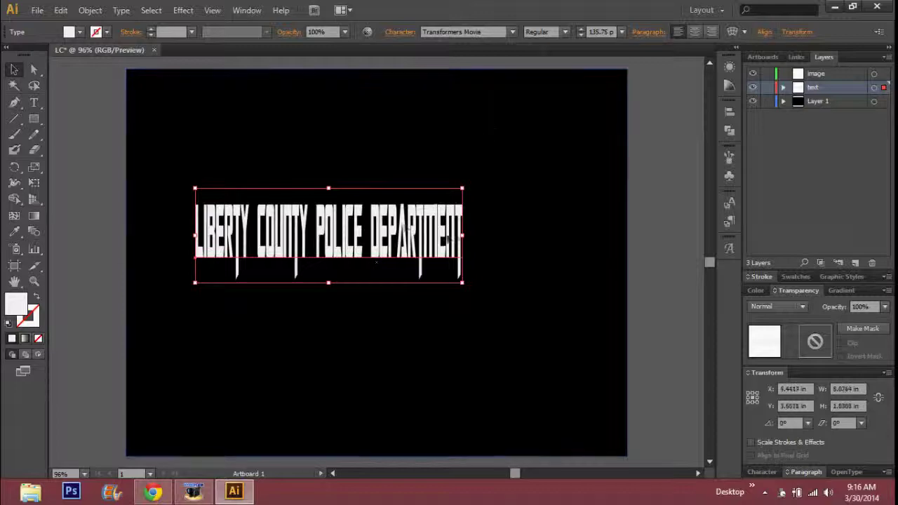
left_click_drag(462, 236, 541, 254)
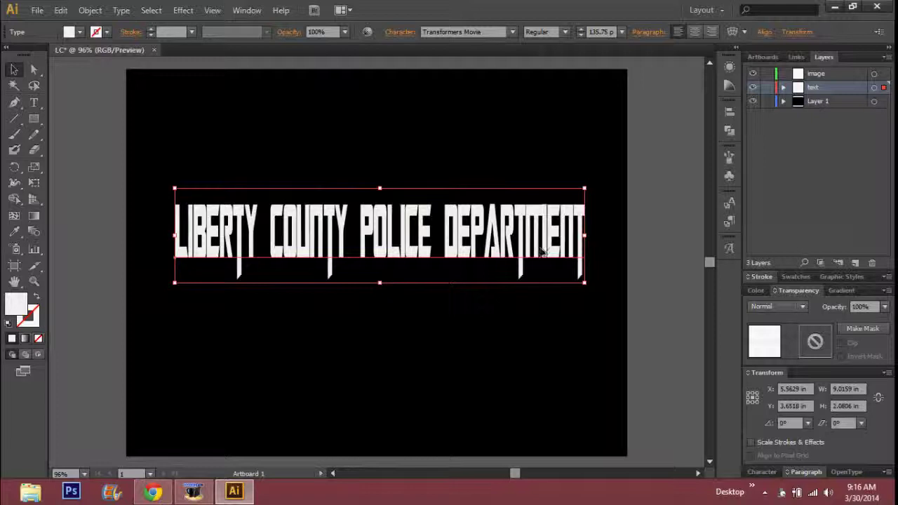
left_click(691, 208)
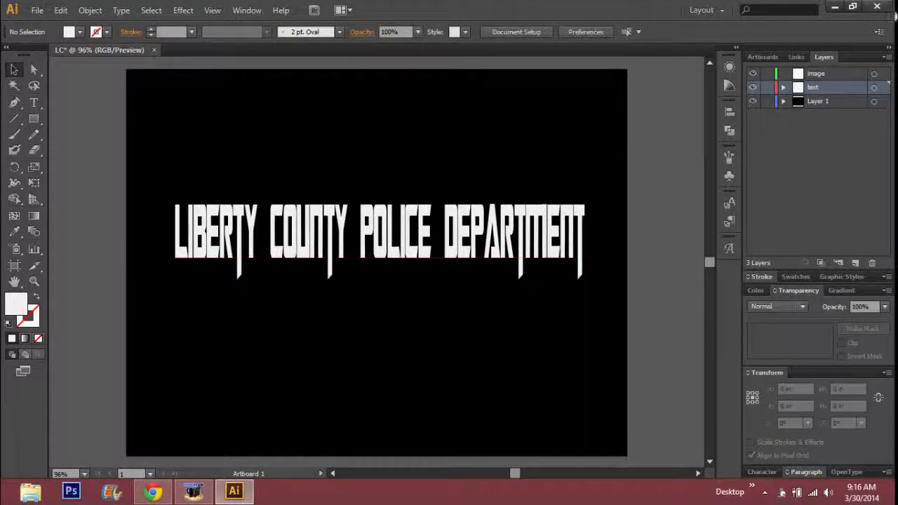
- Make the image layer active and browse to the Pictures library in the Place dialog
left_click(814, 74)
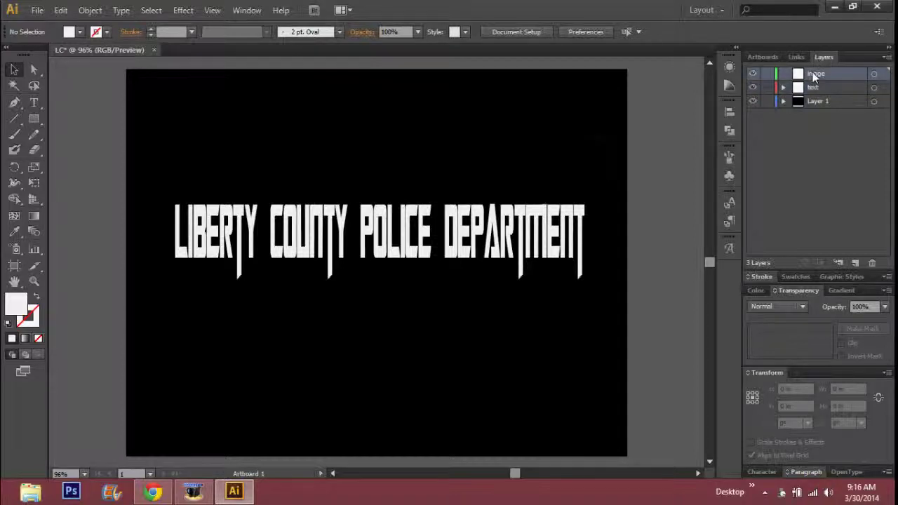
left_click(38, 10)
left_click(63, 222)
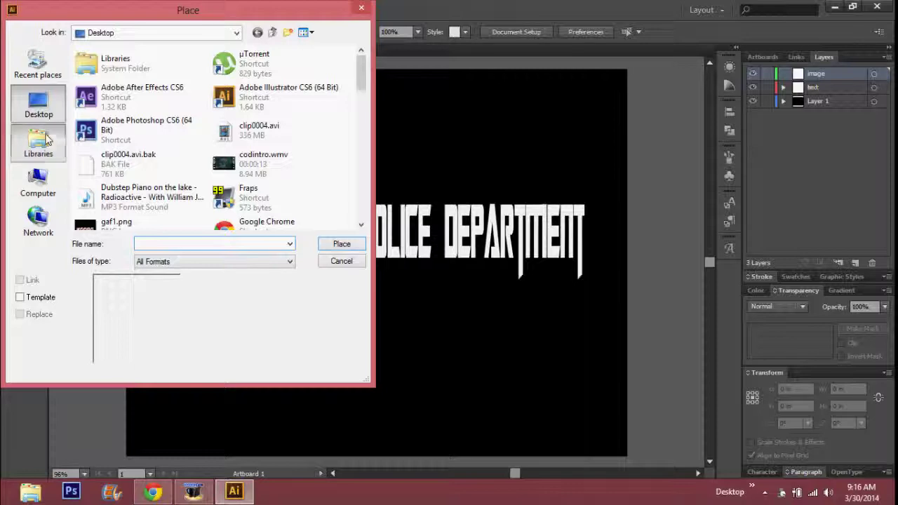
left_click(47, 140)
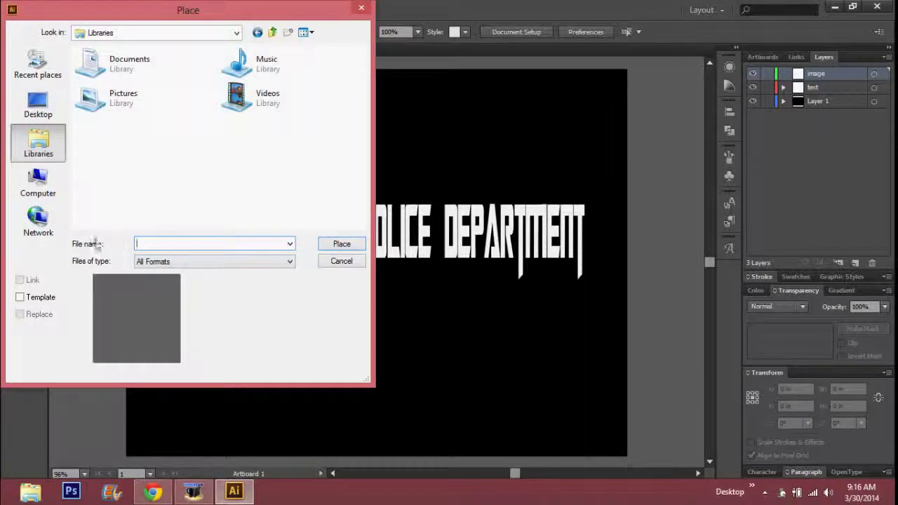
double_click(141, 116)
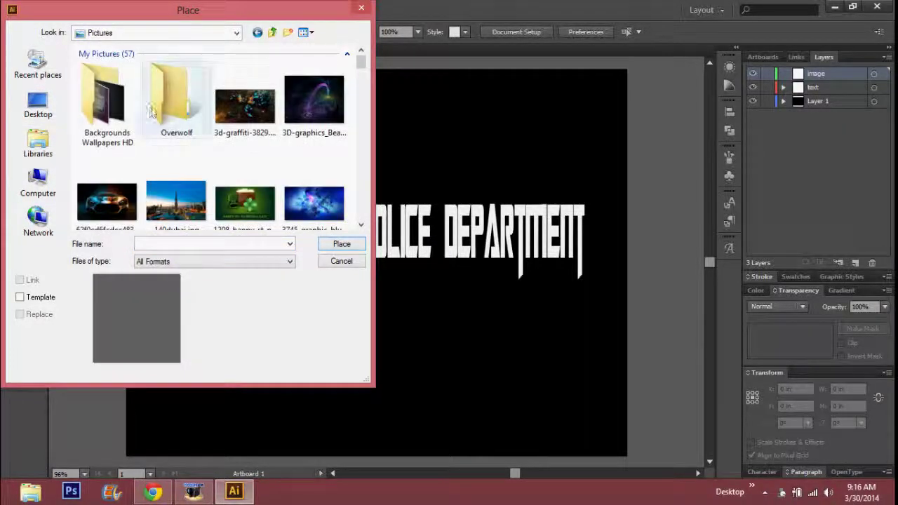
- Find and place 316963.jpg, the fire-and-ice fists photo
scroll(181, 158, "down", 8)
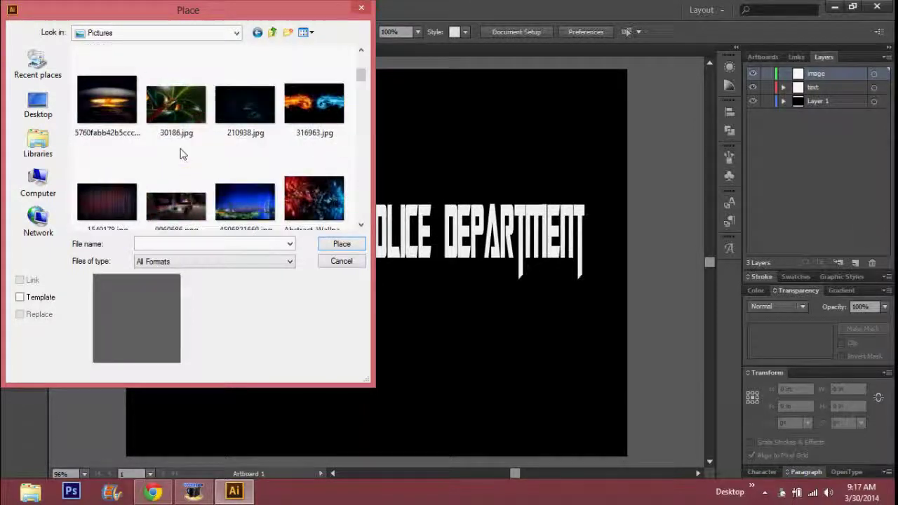
scroll(181, 155, "down", 10)
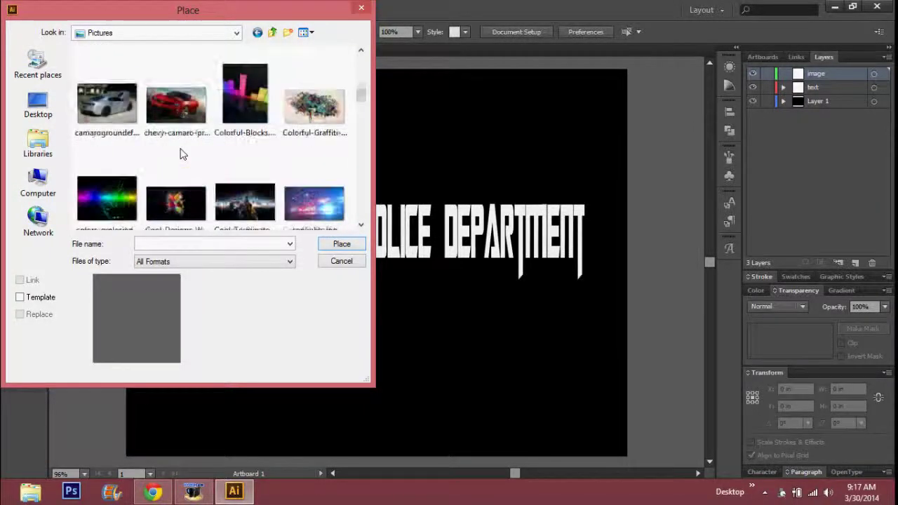
scroll(181, 154, "down", 10)
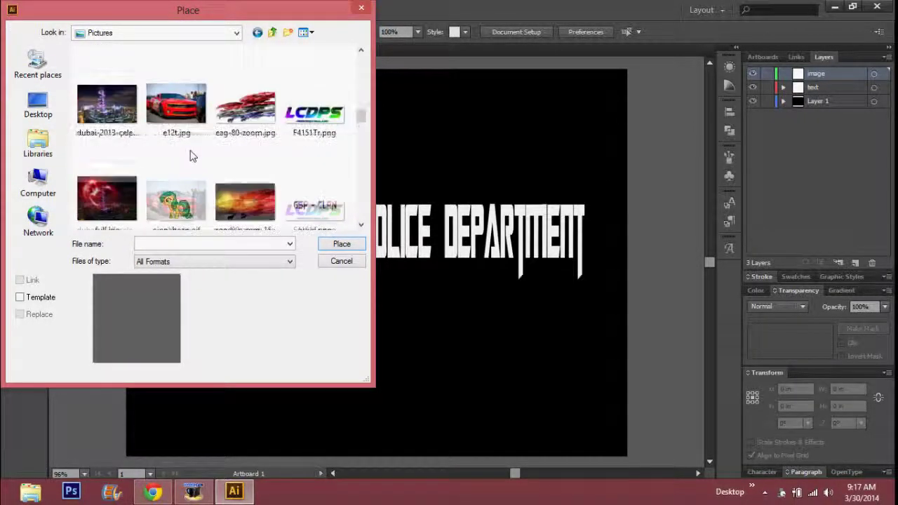
scroll(193, 155, "up", 3)
scroll(192, 155, "down", 8)
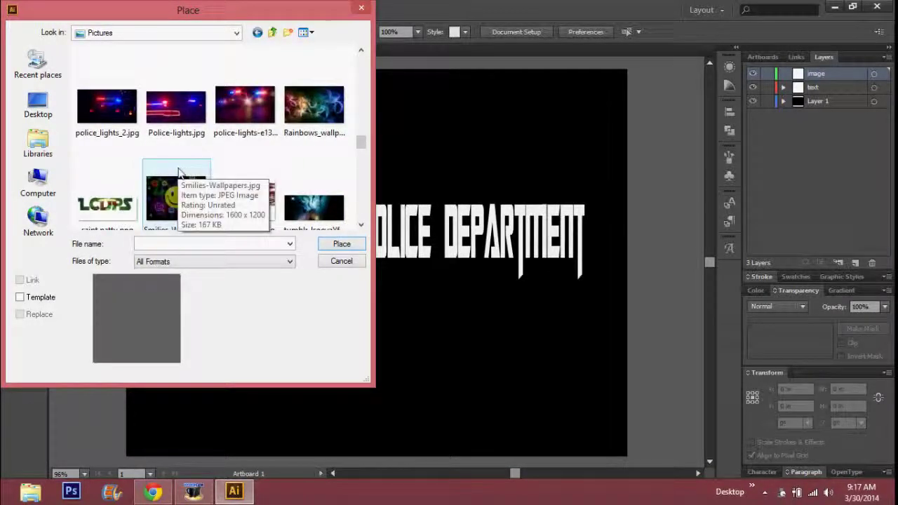
scroll(210, 143, "down", 2)
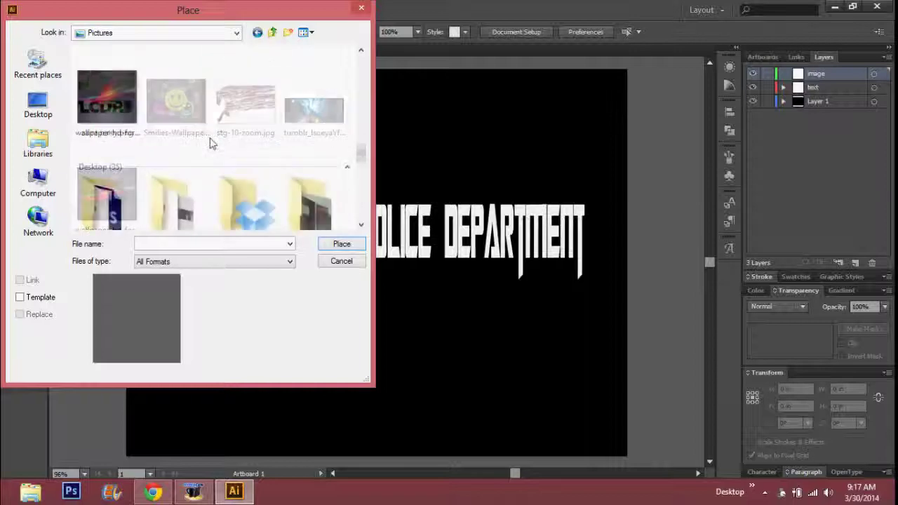
scroll(223, 160, "up", 2)
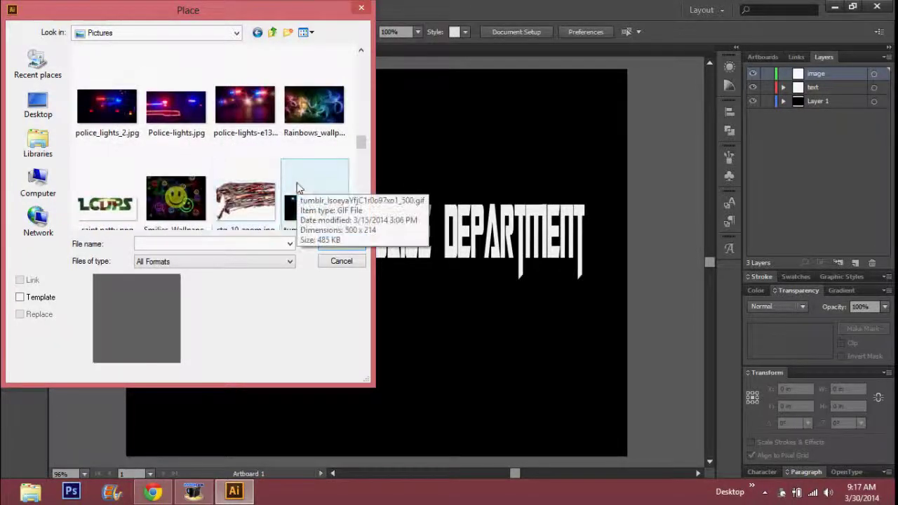
scroll(297, 188, "up", 2)
scroll(297, 186, "up", 2)
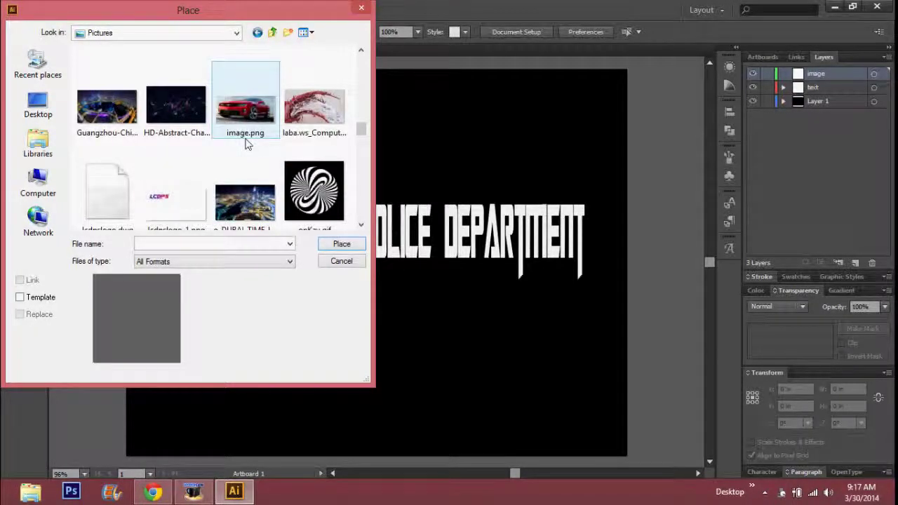
scroll(211, 149, "up", 2)
scroll(208, 152, "down", 2)
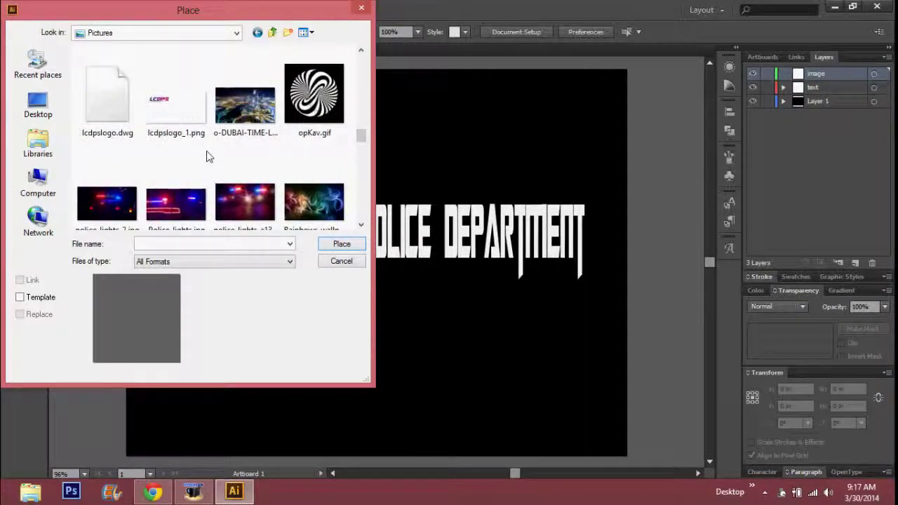
scroll(225, 151, "down", 3)
scroll(220, 154, "up", 4)
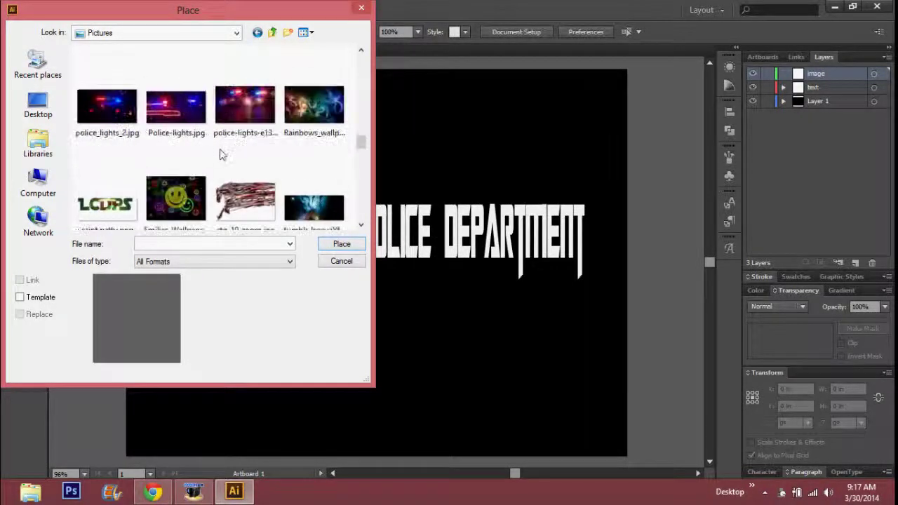
scroll(220, 154, "up", 4)
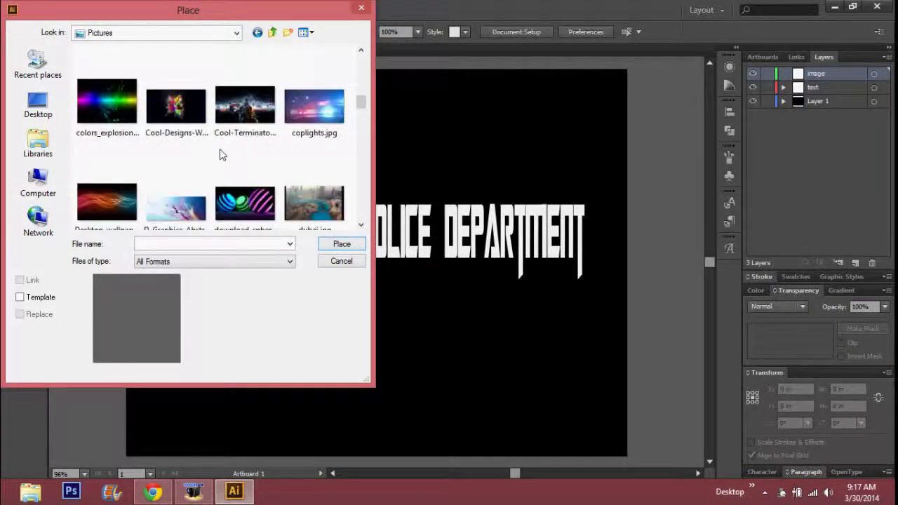
scroll(221, 154, "up", 4)
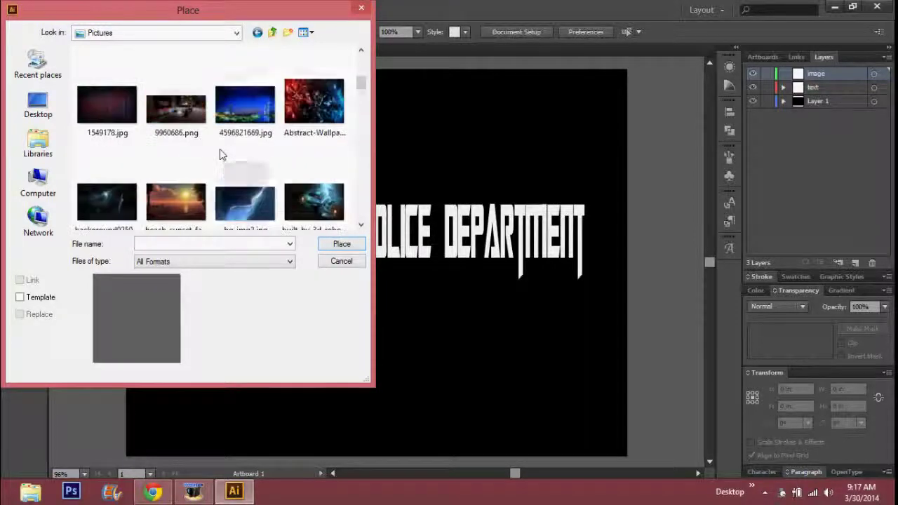
scroll(224, 153, "up", 1)
double_click(309, 184)
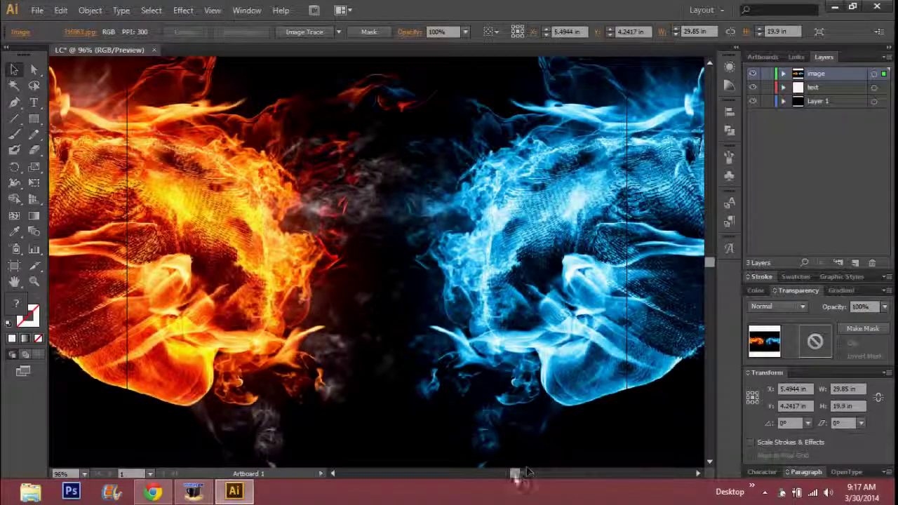
- Scale the fists photo to 11 × 5.11 in and position it across the artboard's middle
left_click_drag(514, 473, 491, 474)
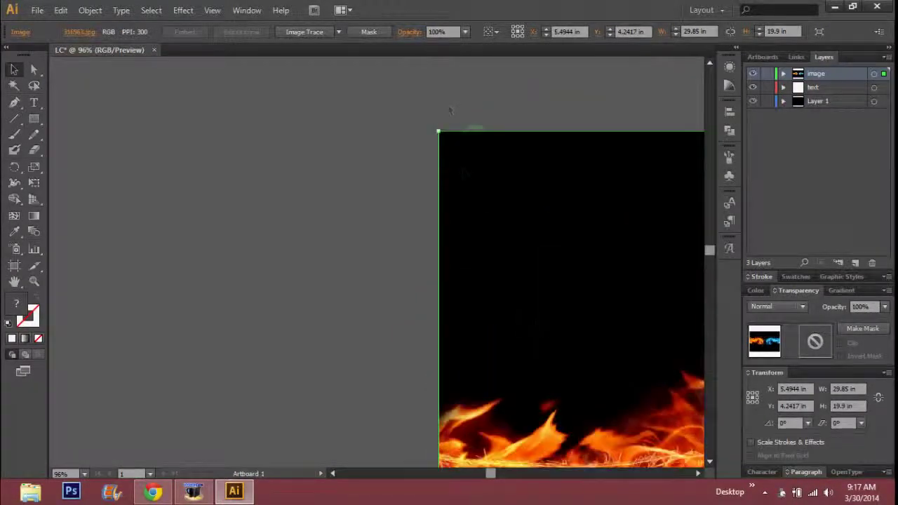
left_click_drag(439, 131, 620, 433)
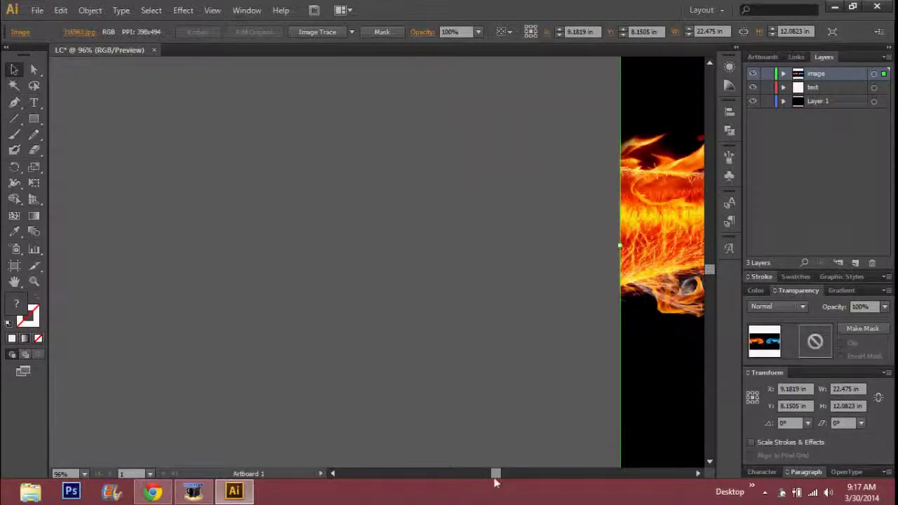
left_click_drag(495, 473, 517, 473)
scroll(308, 456, "up", 2)
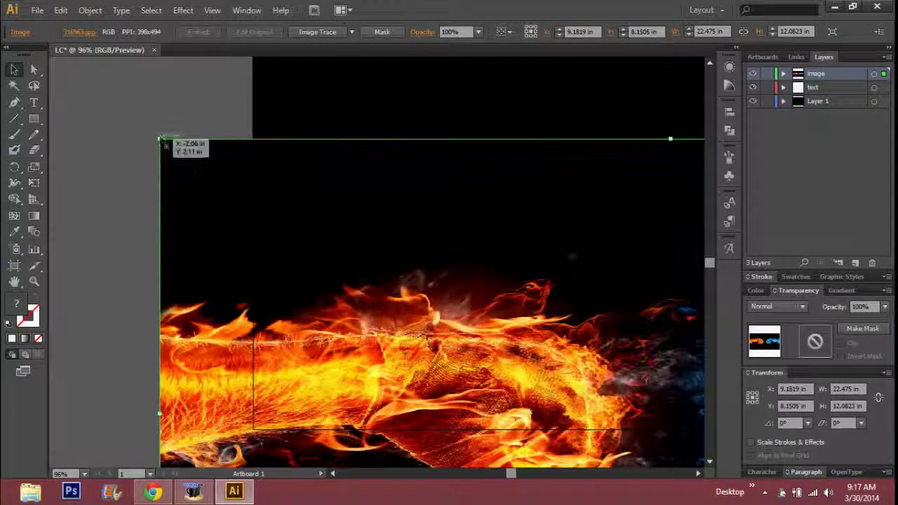
left_click_drag(160, 139, 603, 457)
left_click_drag(658, 241, 288, 116)
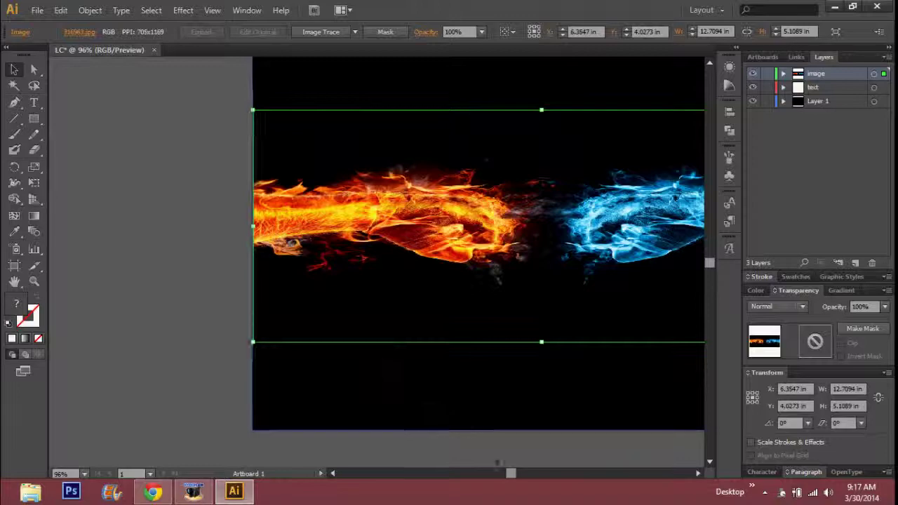
left_click_drag(510, 473, 519, 473)
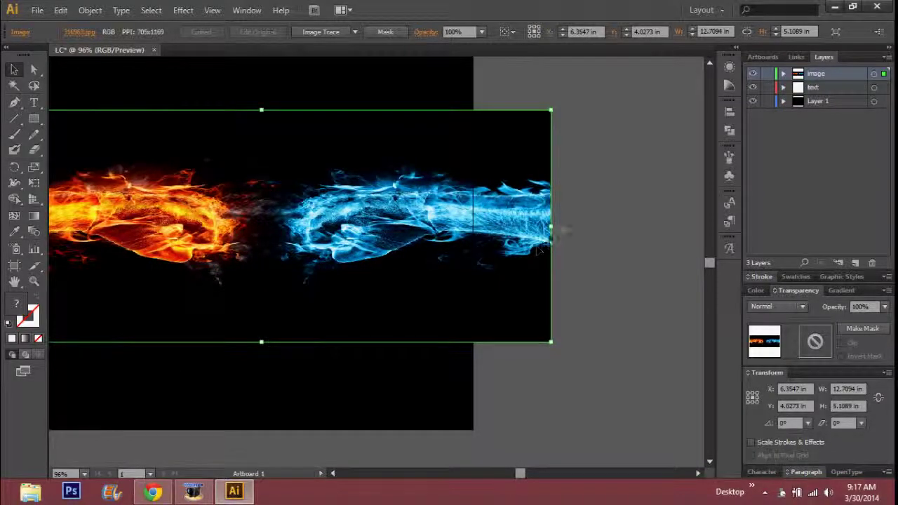
left_click_drag(552, 226, 474, 242)
left_click(509, 473)
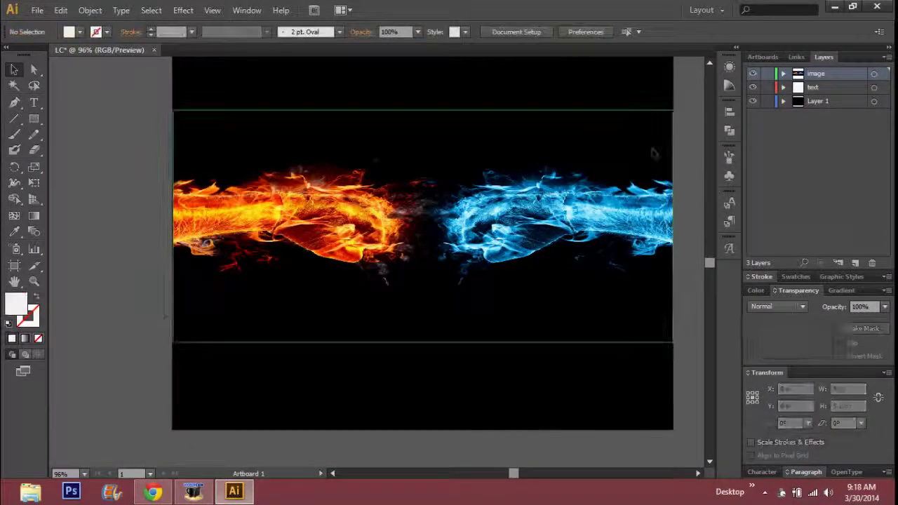
- Hide the image layer, copy the heading text, then show and select the fists photo
left_click(752, 75)
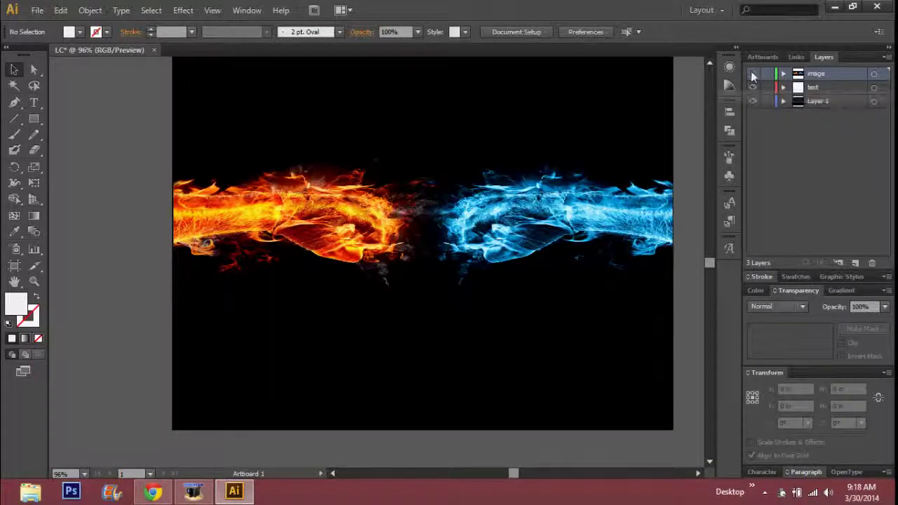
left_click(609, 186)
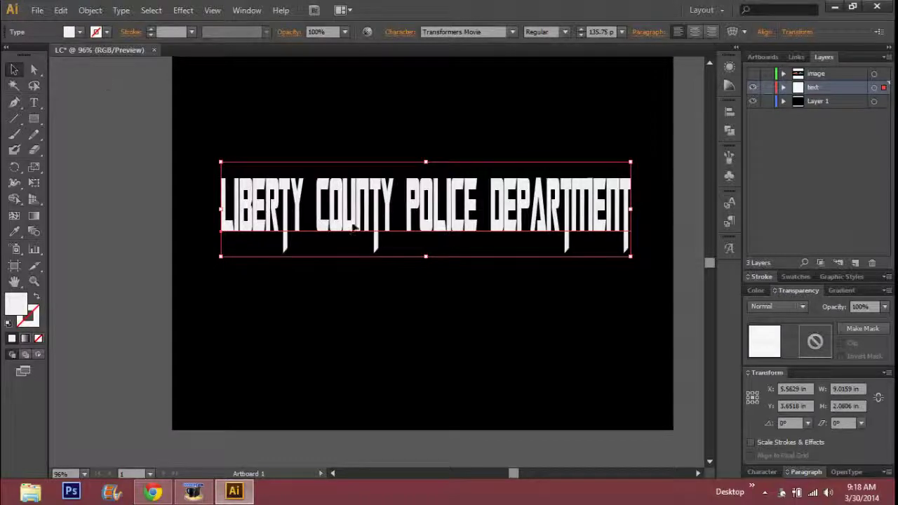
left_click(61, 9)
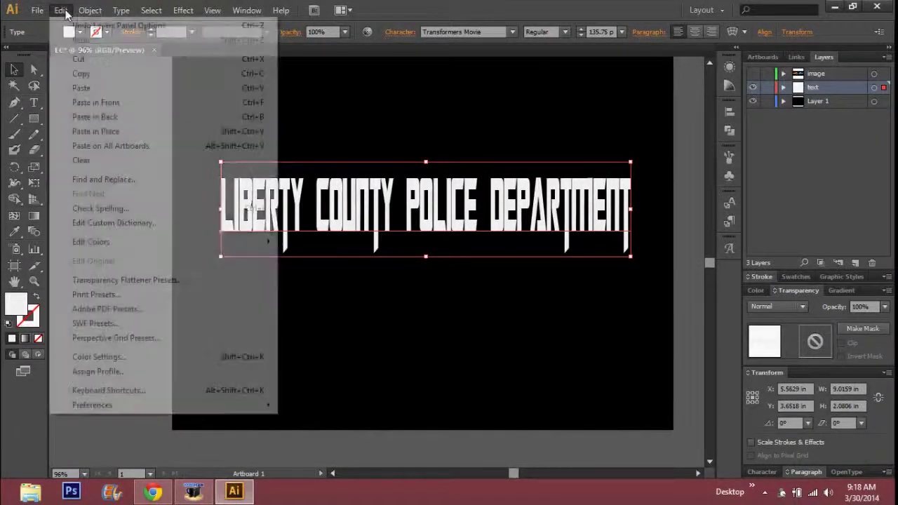
left_click(110, 438)
left_click(110, 439)
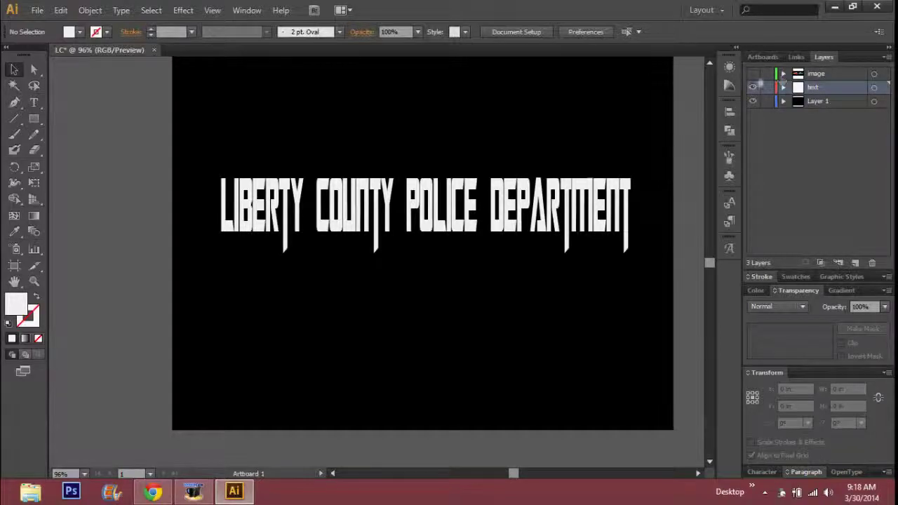
left_click(752, 75)
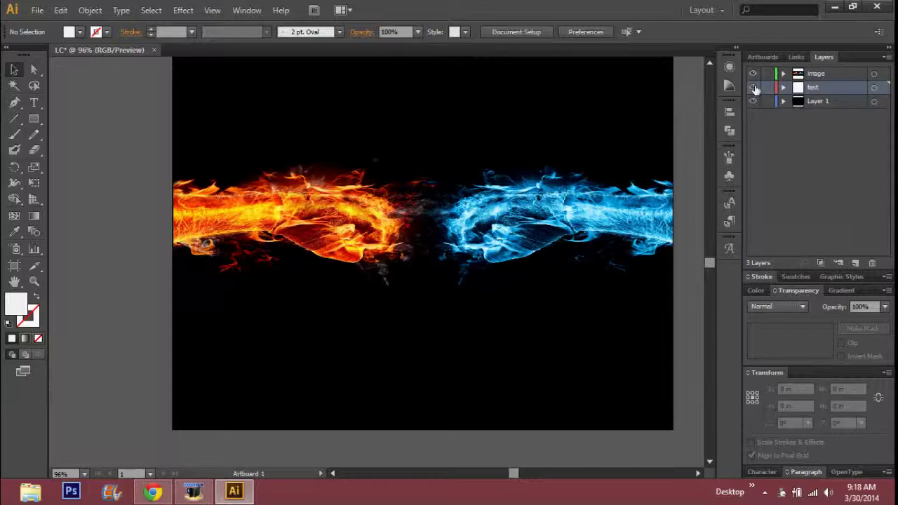
left_click(561, 171)
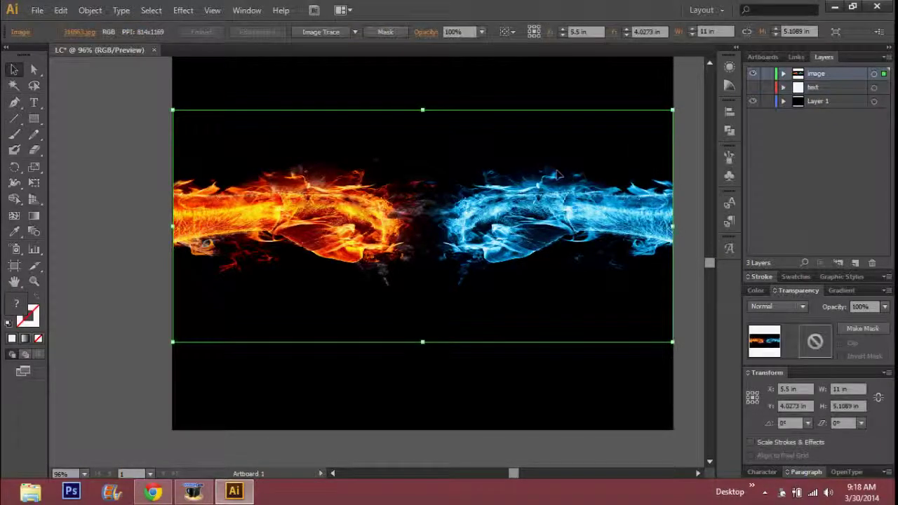
- Add an opacity mask to the fists photo and enter mask editing mode
left_click(858, 330)
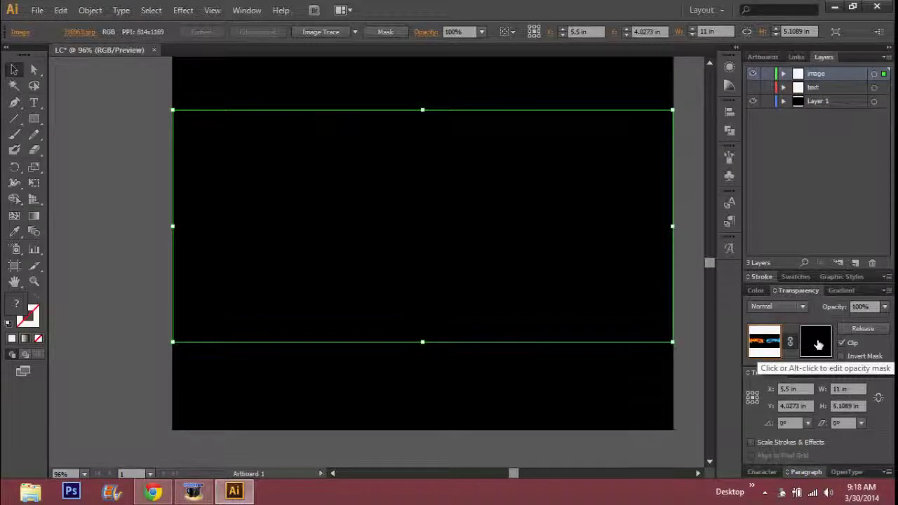
left_click(818, 344)
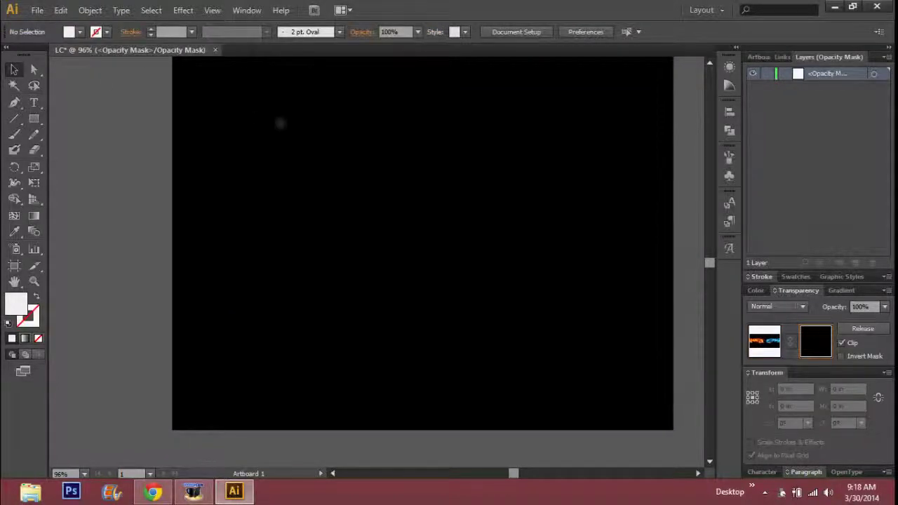
- Paste the copied lettering in place inside the opacity mask, enlarge it slightly, and exit mask editing
left_click(62, 10)
left_click(105, 129)
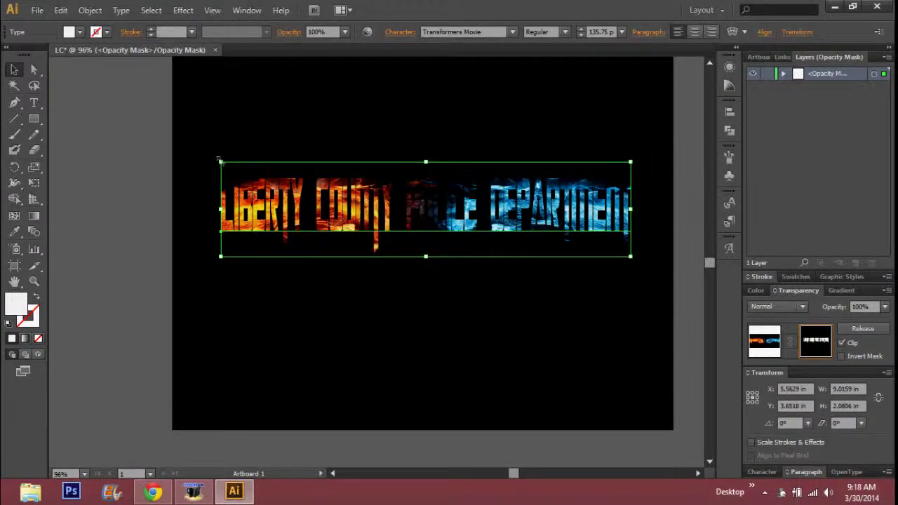
mouse_move(219, 160)
left_mouse_down()
mouse_move(208, 141)
mouse_move(215, 161)
left_mouse_up()
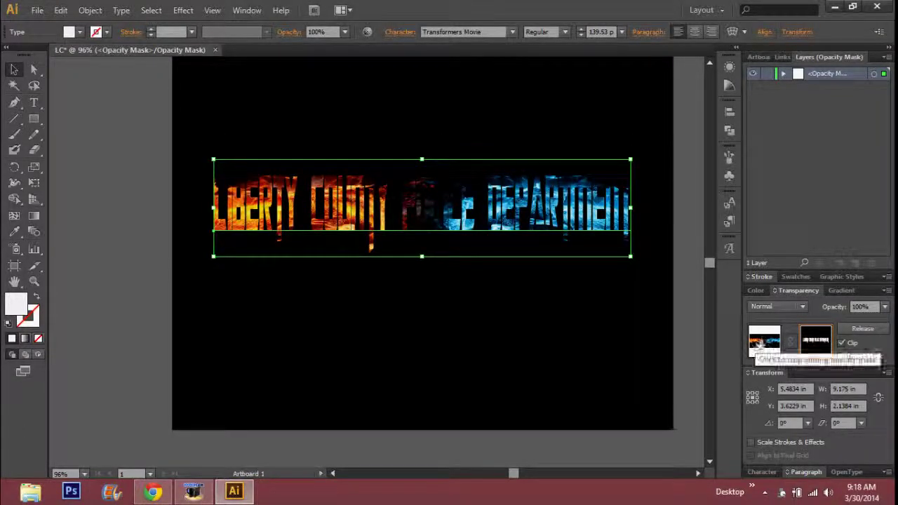
left_click(763, 341)
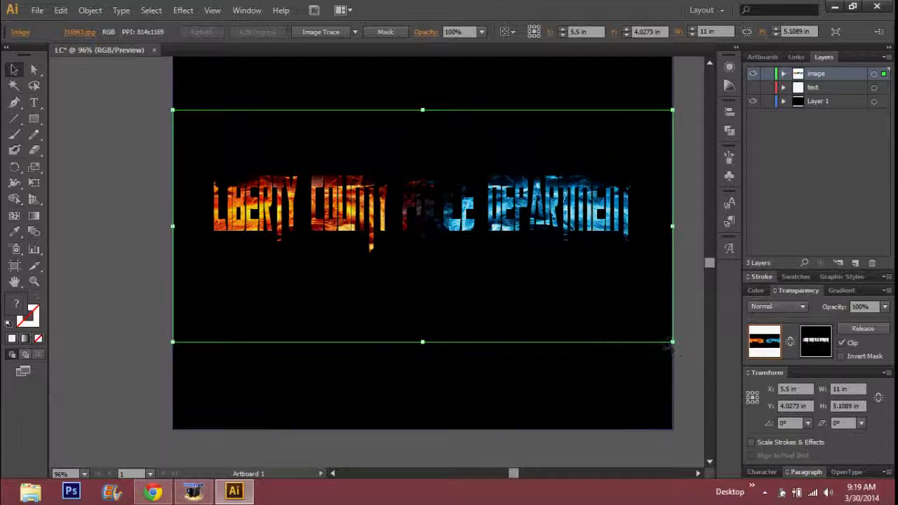
- Stretch the masked fire-and-ice image downward and shift it up behind the lettering, then deselect
left_click_drag(672, 342, 677, 405)
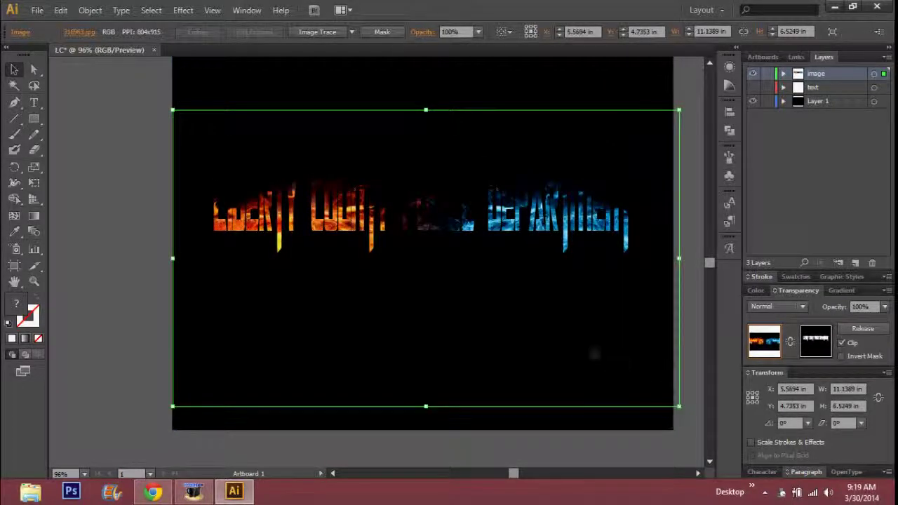
left_click_drag(597, 368, 551, 330)
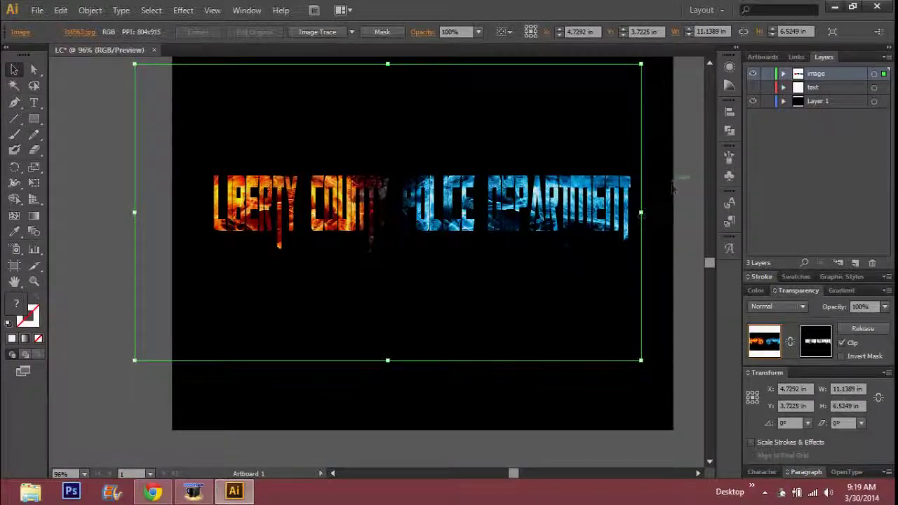
left_click(695, 156)
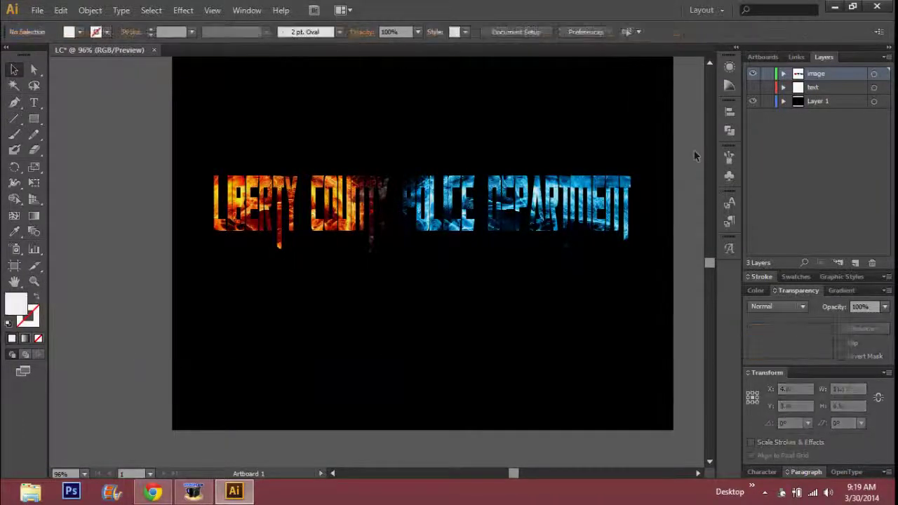
- Hide the black background layer, export LC.png to the Desktop with transparent background, and close the document
left_click(753, 101)
left_click(38, 10)
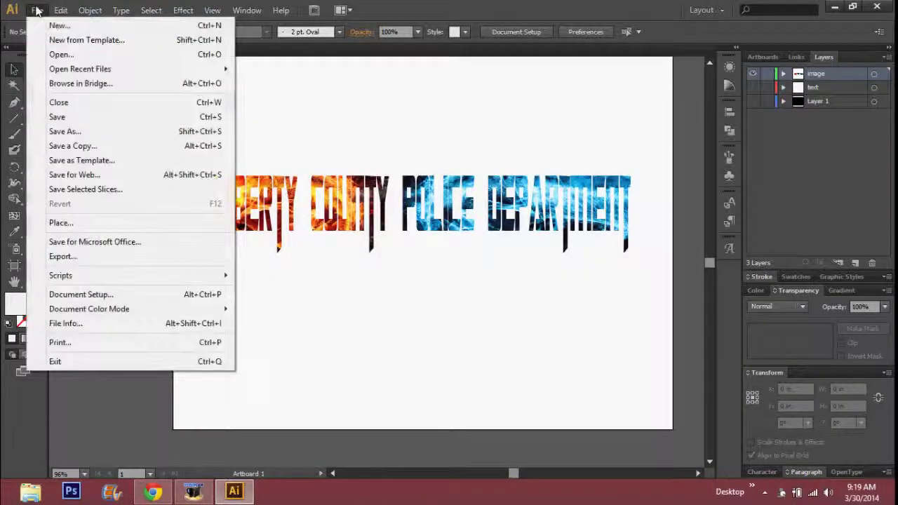
left_click(63, 256)
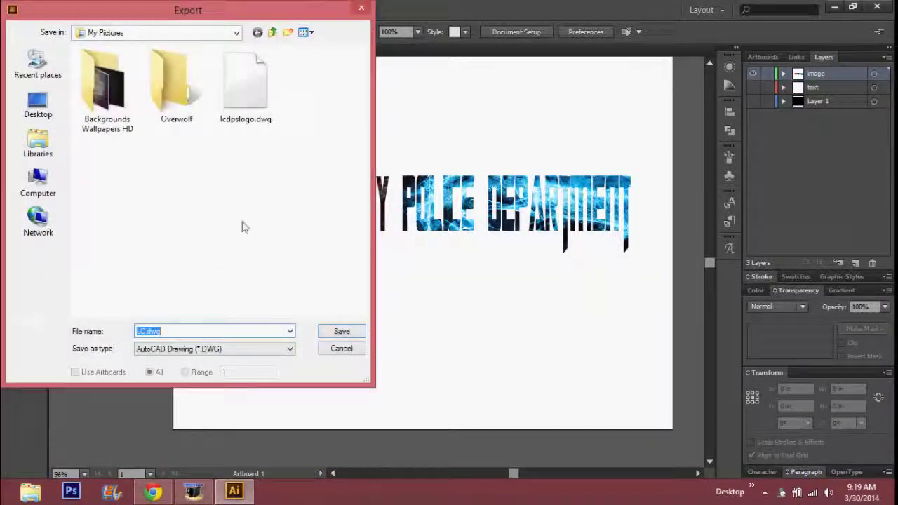
left_click(154, 349)
left_click(157, 418)
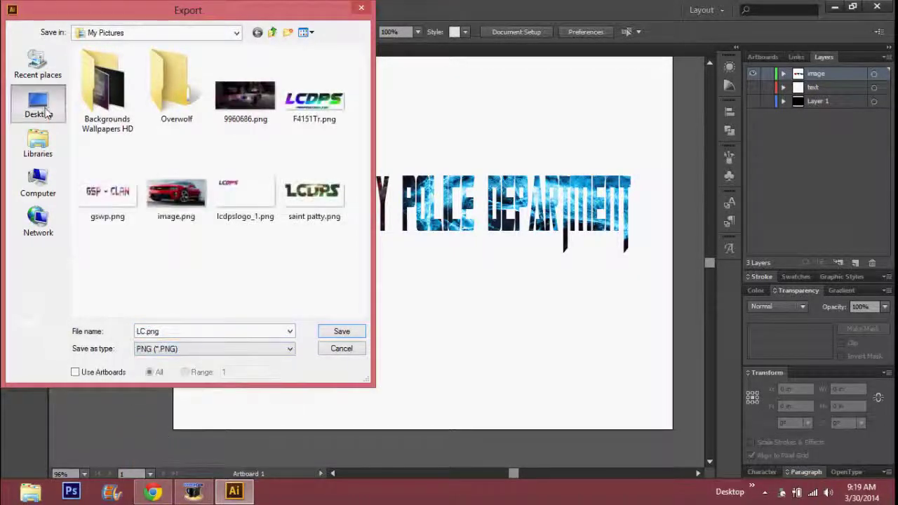
left_click(38, 105)
left_click(349, 336)
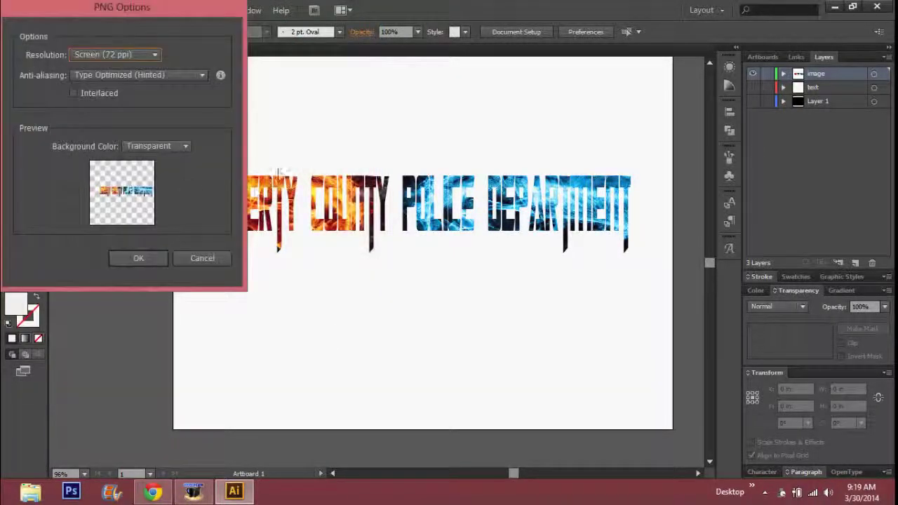
left_click(146, 264)
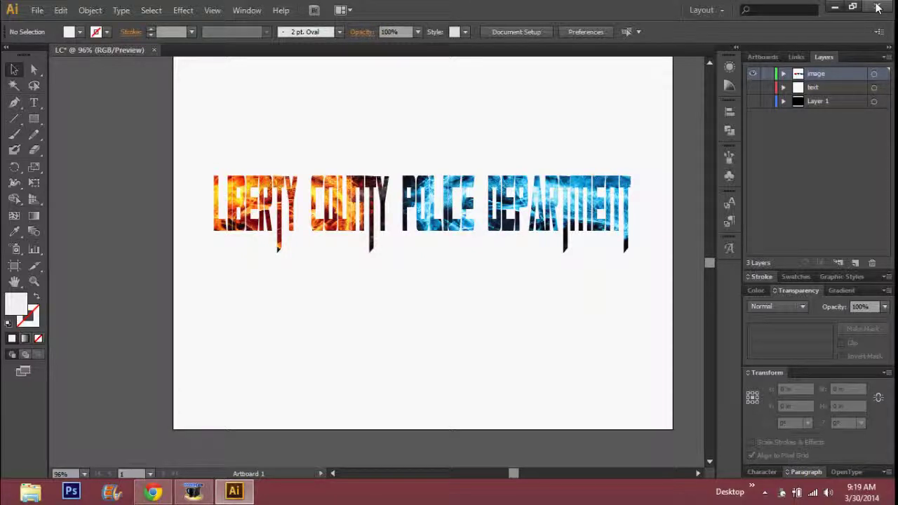
left_click(877, 7)
- Discard unsaved changes, clear the clipboard to quit Illustrator, and bring Chrome's imgur page forward
left_click(505, 263)
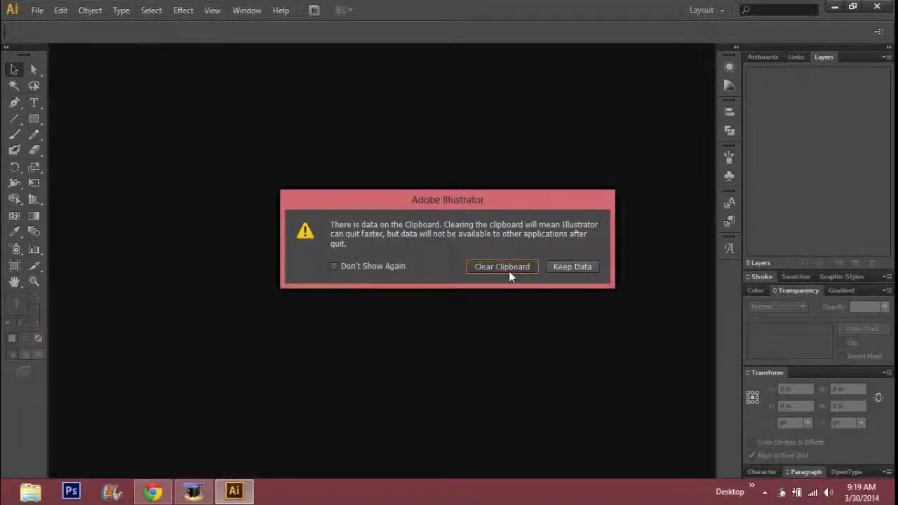
left_click(509, 271)
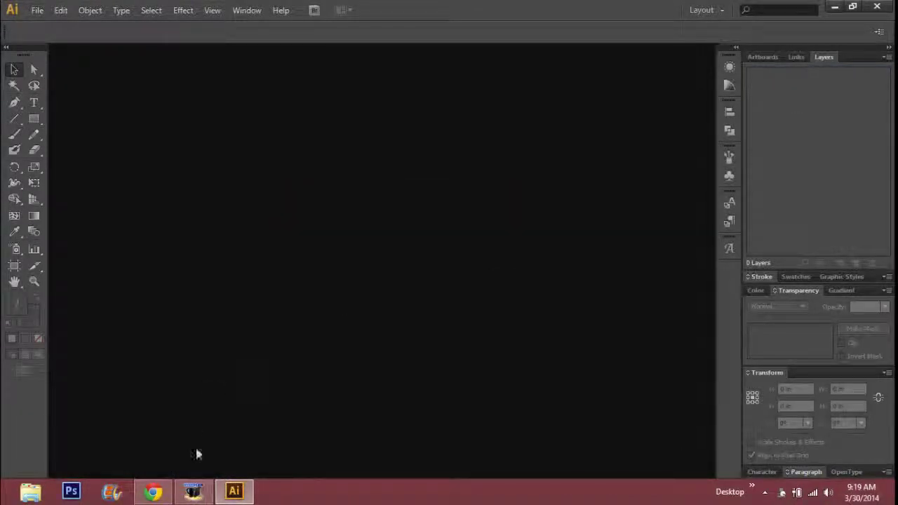
mouse_move(148, 498)
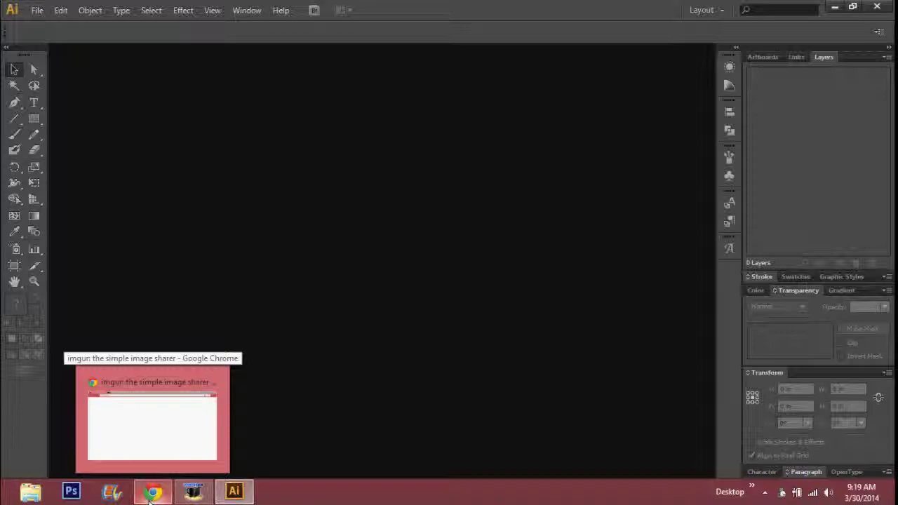
left_click(149, 494)
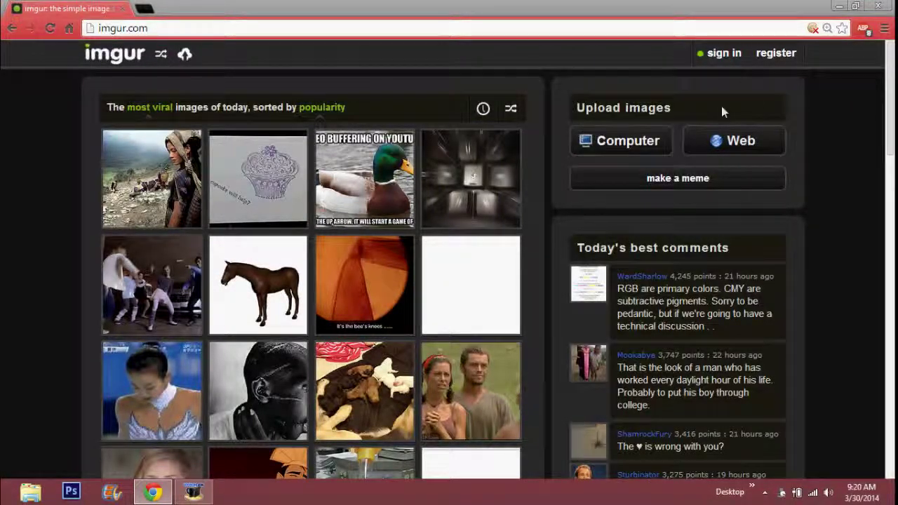
- Choose LC.png from the computer and start its upload to Imgur
left_click(644, 134)
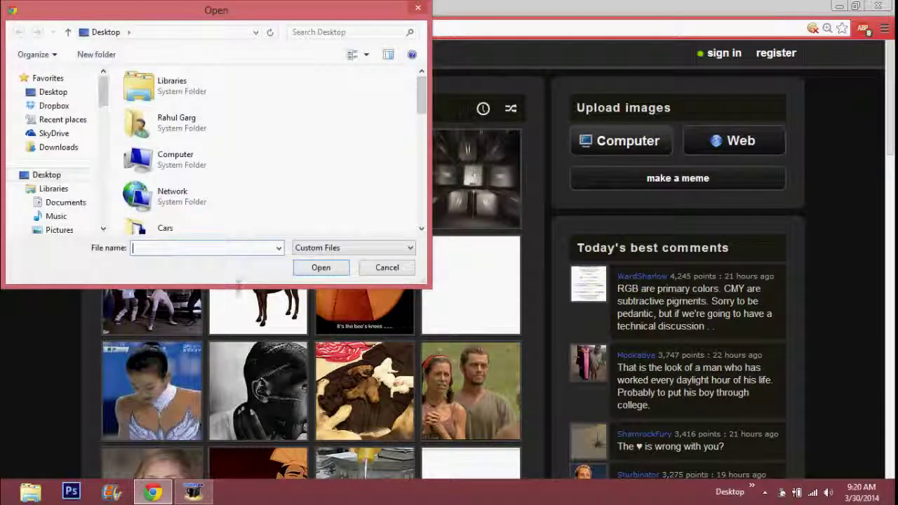
type("l")
left_click(206, 273)
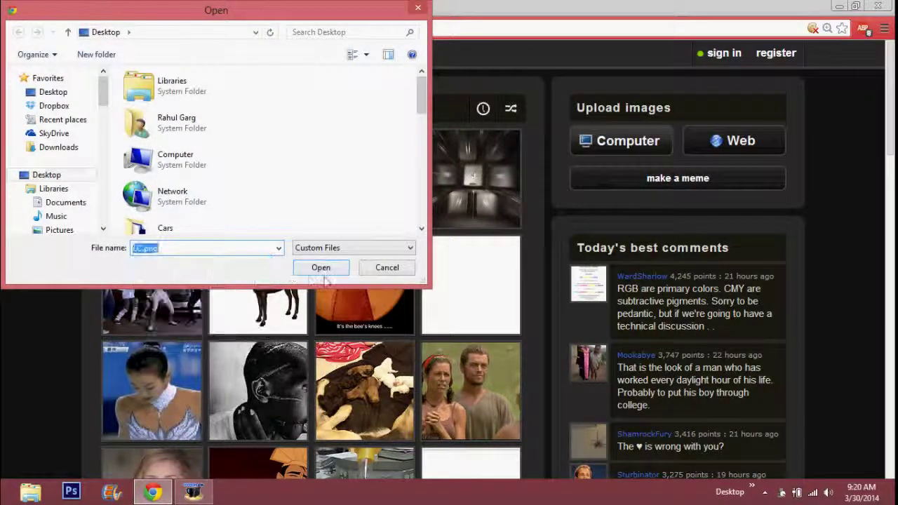
left_click(325, 273)
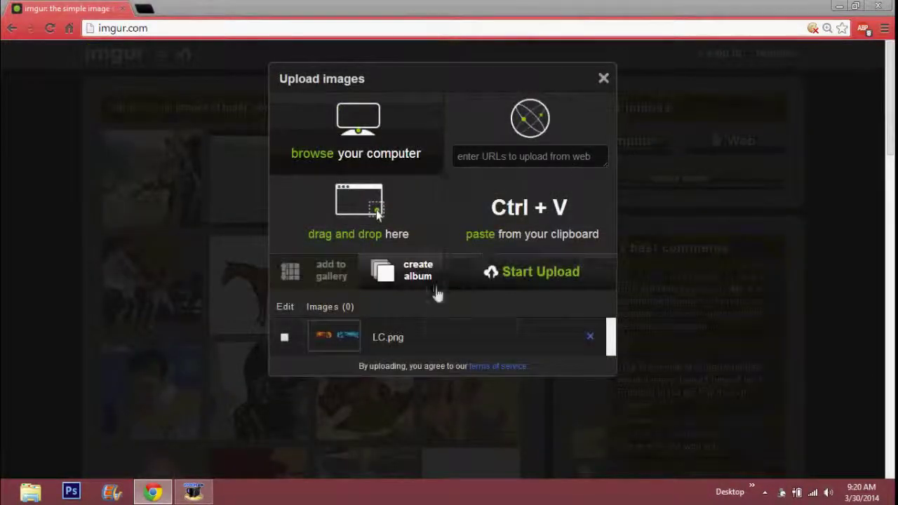
left_click(516, 282)
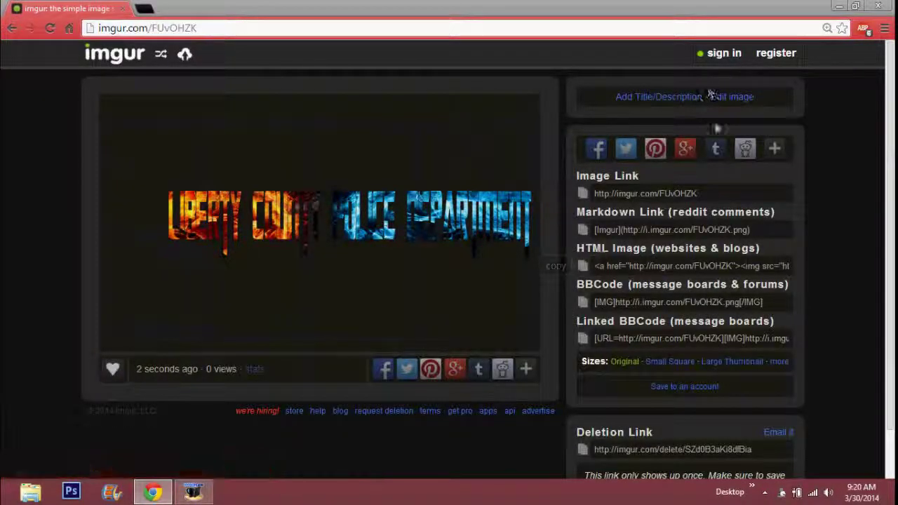
- Crop the uploaded image to 670x139 tightly around the lettering and save the edit
left_click(732, 97)
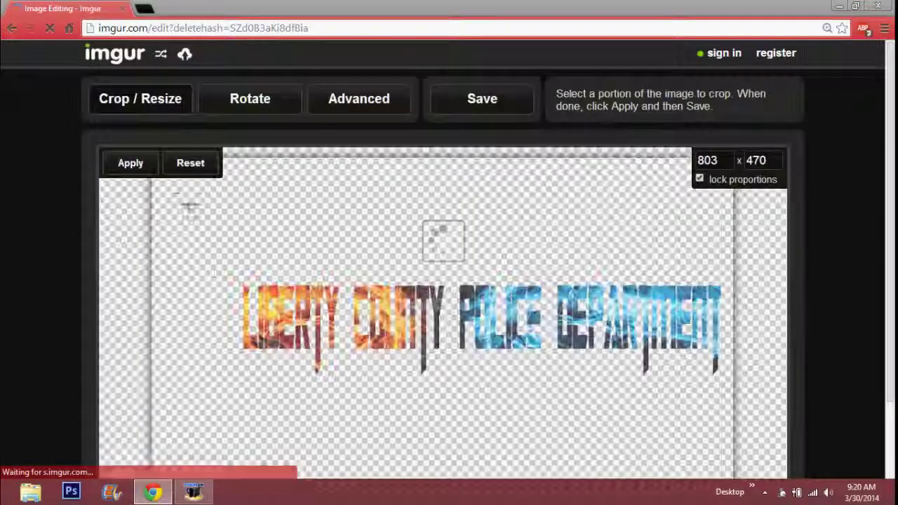
left_click_drag(237, 275, 723, 375)
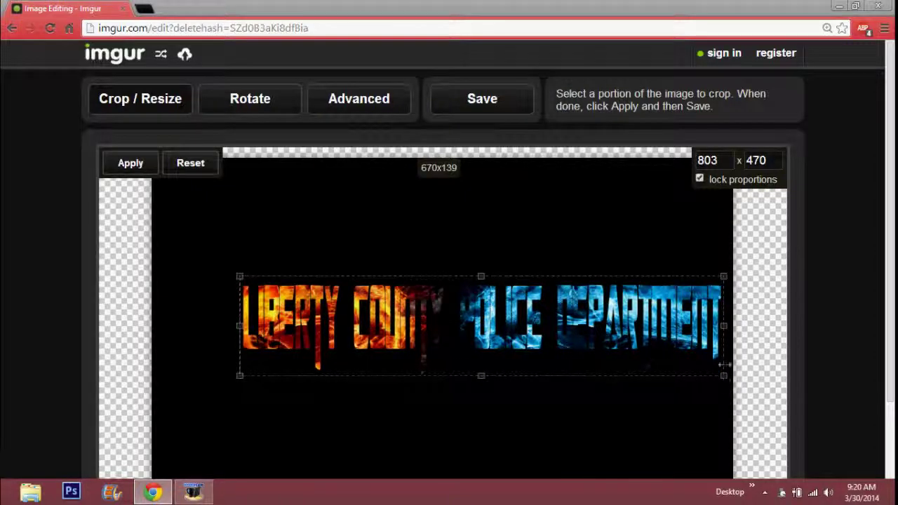
left_click(129, 166)
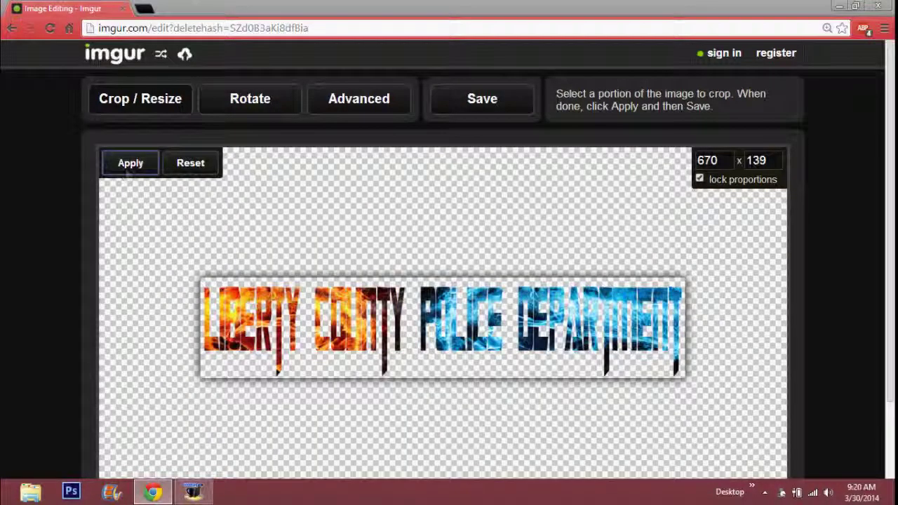
left_click(459, 102)
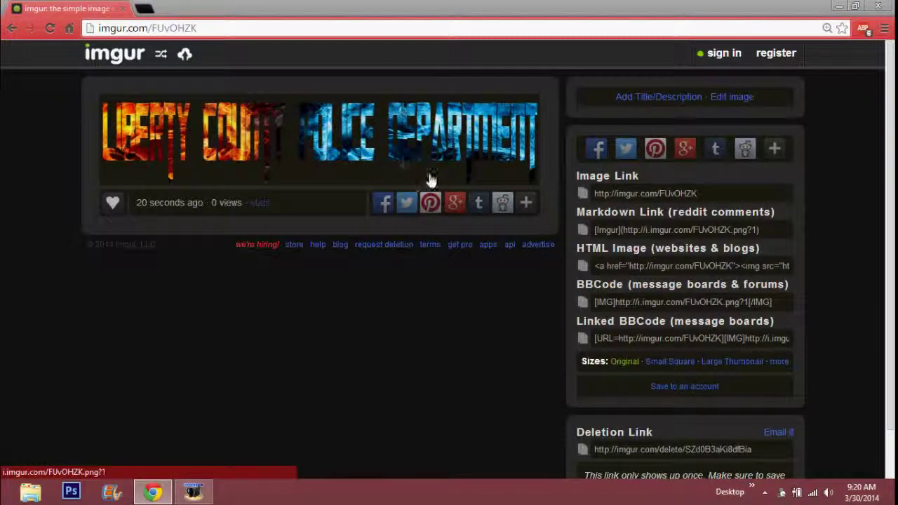
- Download the cropped banner image to the computer and minimize the browser
right_click(428, 125)
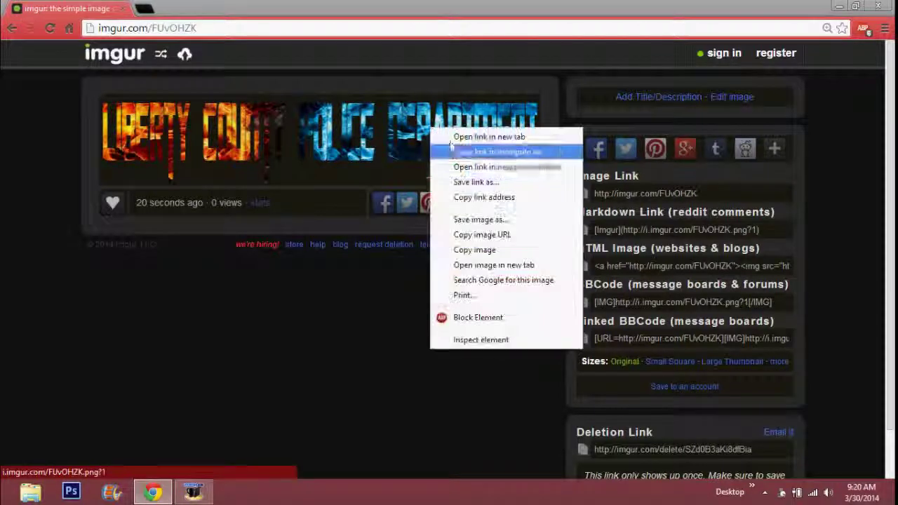
left_click(484, 222)
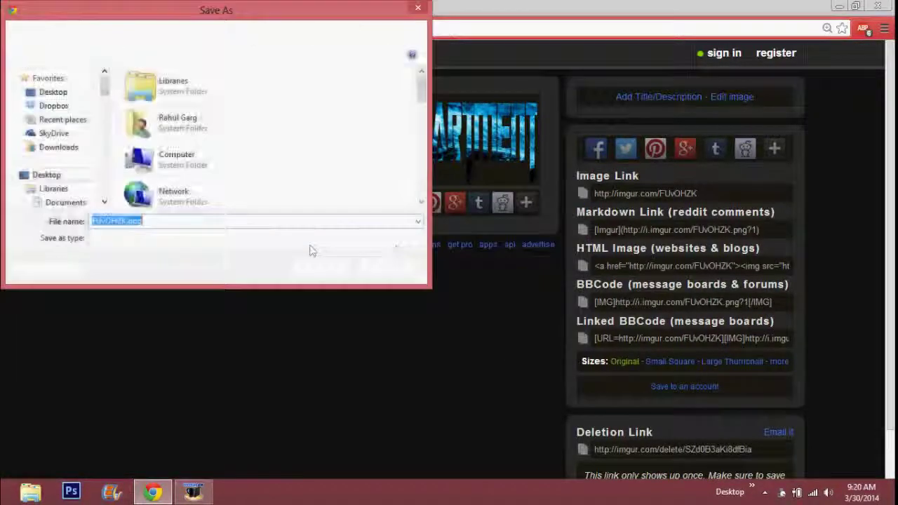
left_click(319, 266)
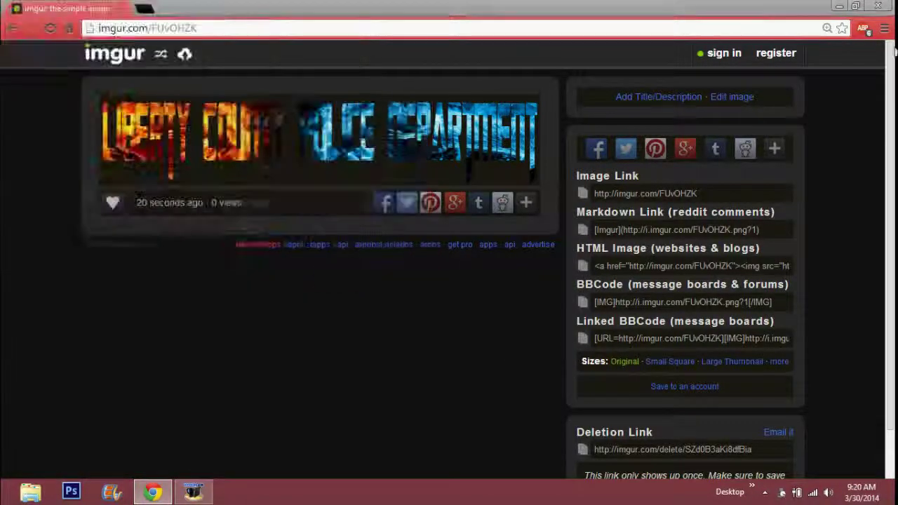
left_click(839, 5)
- Drag the leftover LC.png desktop icon onto the Recycle Bin
left_click_drag(168, 301, 35, 162)
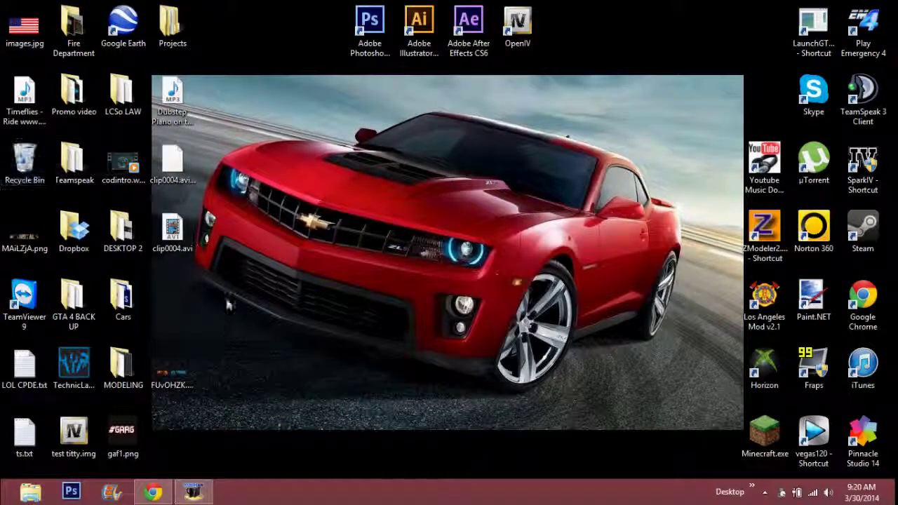